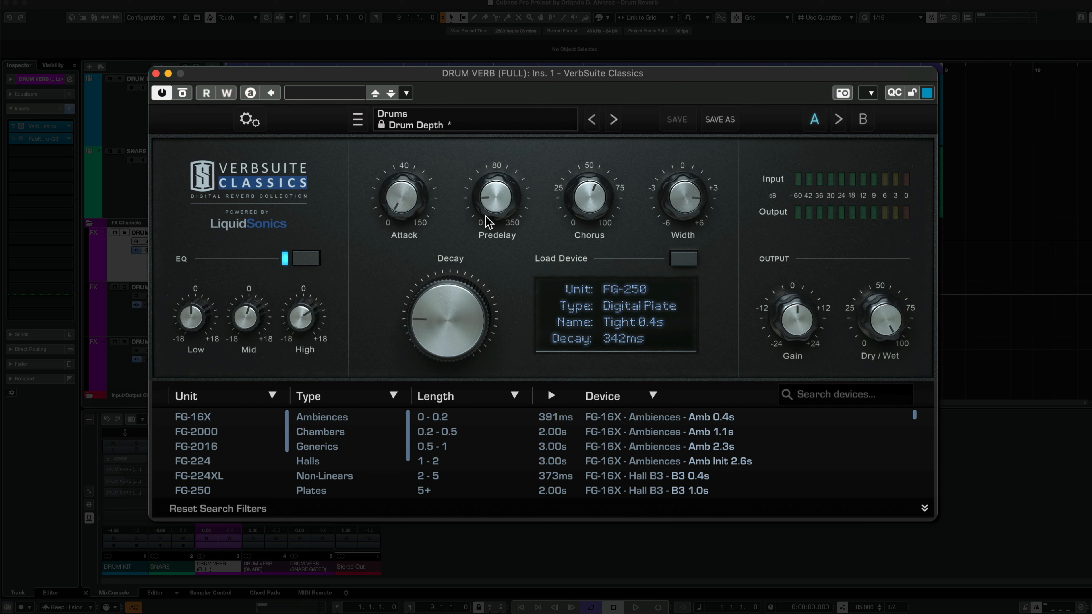
- Switch to Milliseconds Calculator, view the note times with No Pre-Delay, and set the pre-delay to 1/256
{"action": "mouse_move", "coordinate": [495, 209]}
{"action": "mouse_move", "coordinate": [479, 325]}
{"action": "mouse_move", "coordinate": [890, 308]}
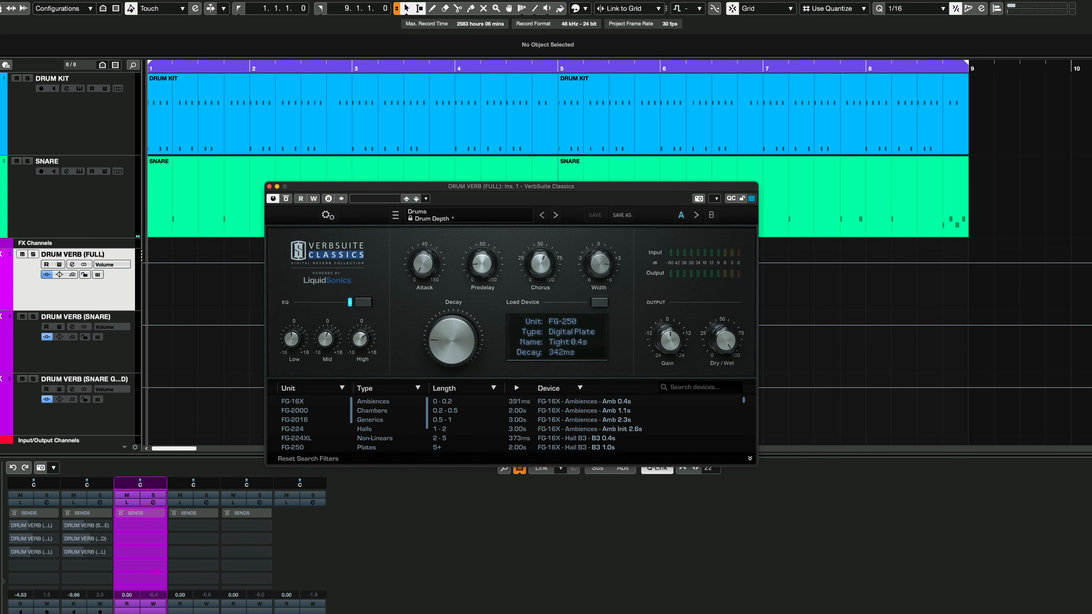
{"action": "key", "text": "super+Tab"}
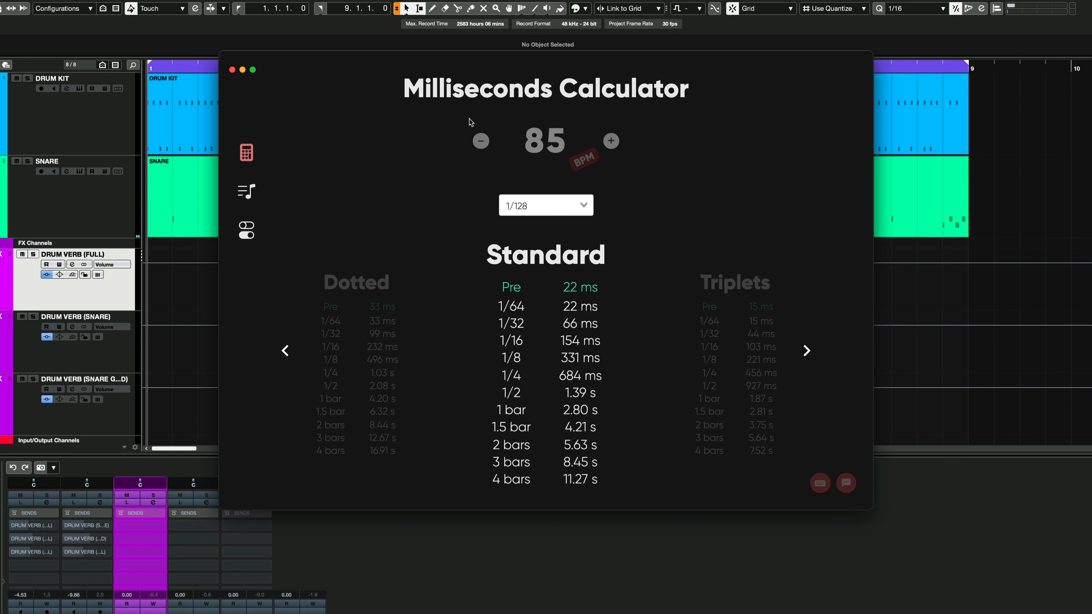
{"action": "left_click_drag", "start_coordinate": [721, 70], "coordinate": [718, 110]}
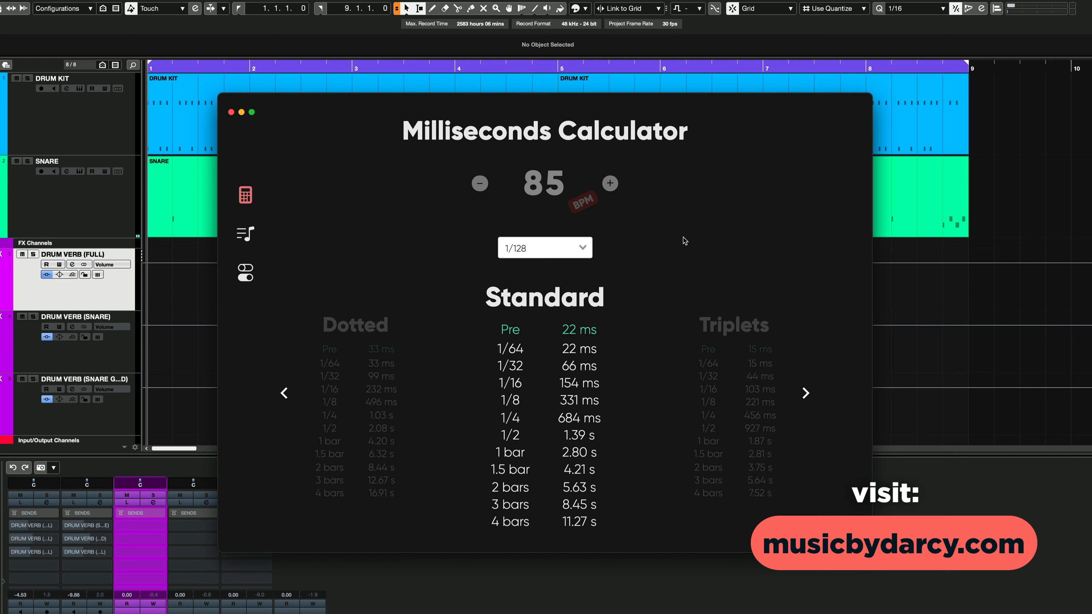
{"action": "left_click", "coordinate": [559, 249]}
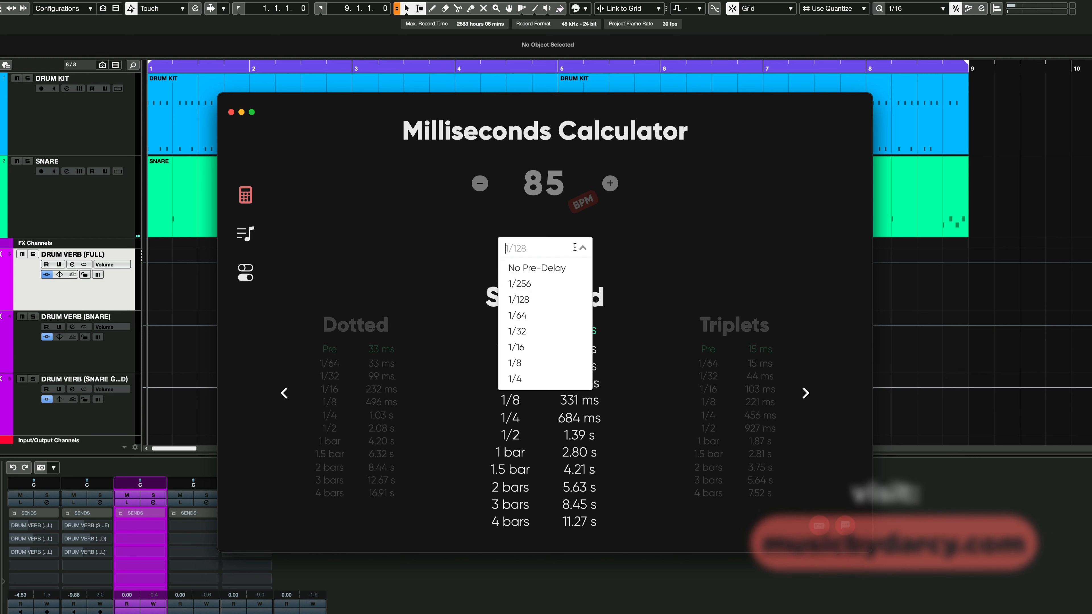
{"action": "left_click", "coordinate": [557, 268]}
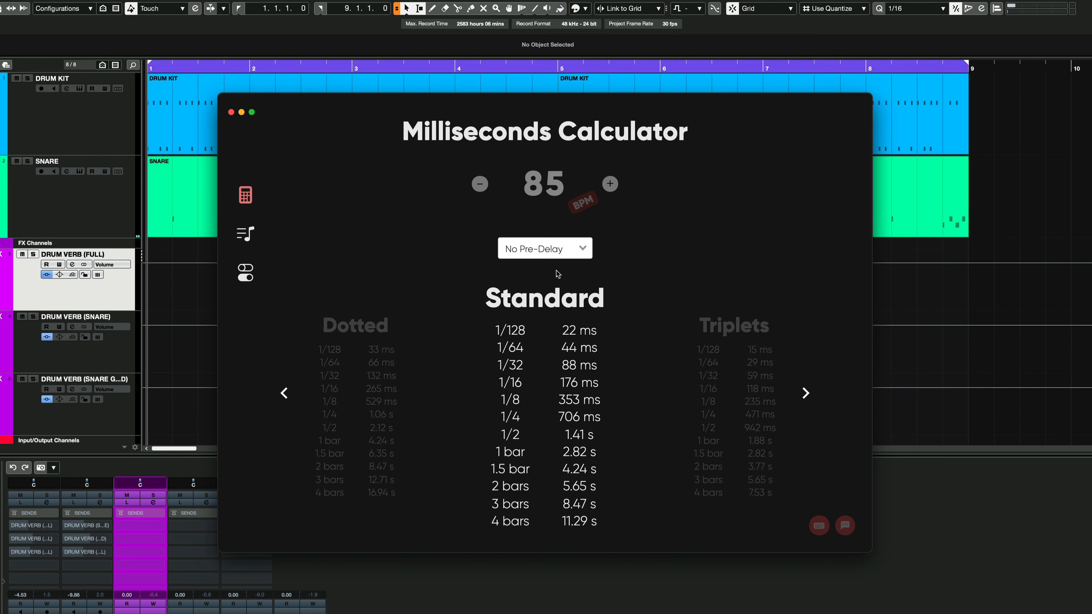
{"action": "left_click", "coordinate": [575, 248]}
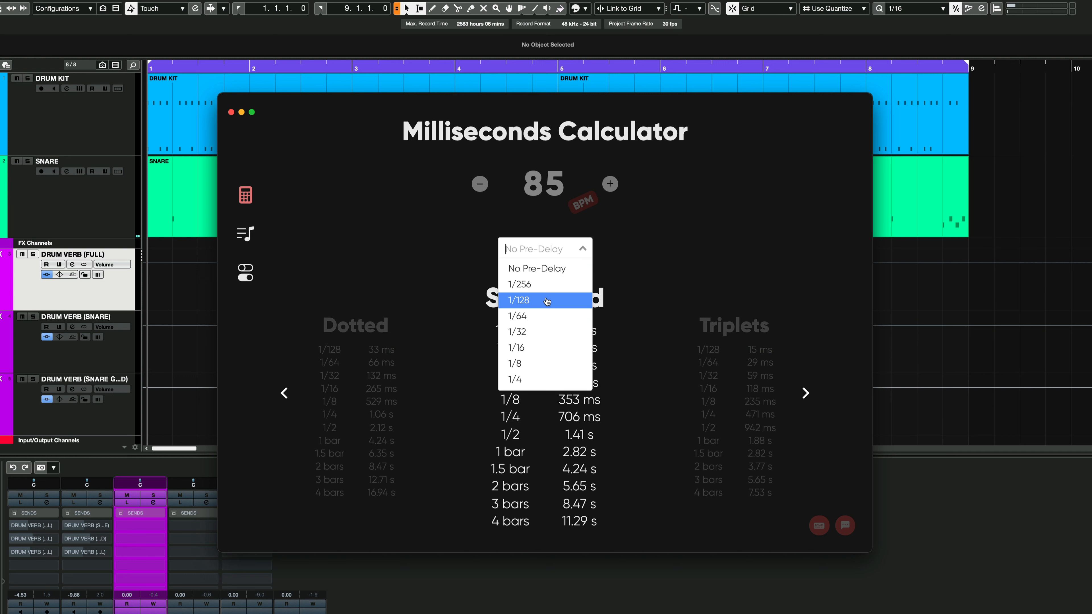
{"action": "left_click", "coordinate": [543, 286]}
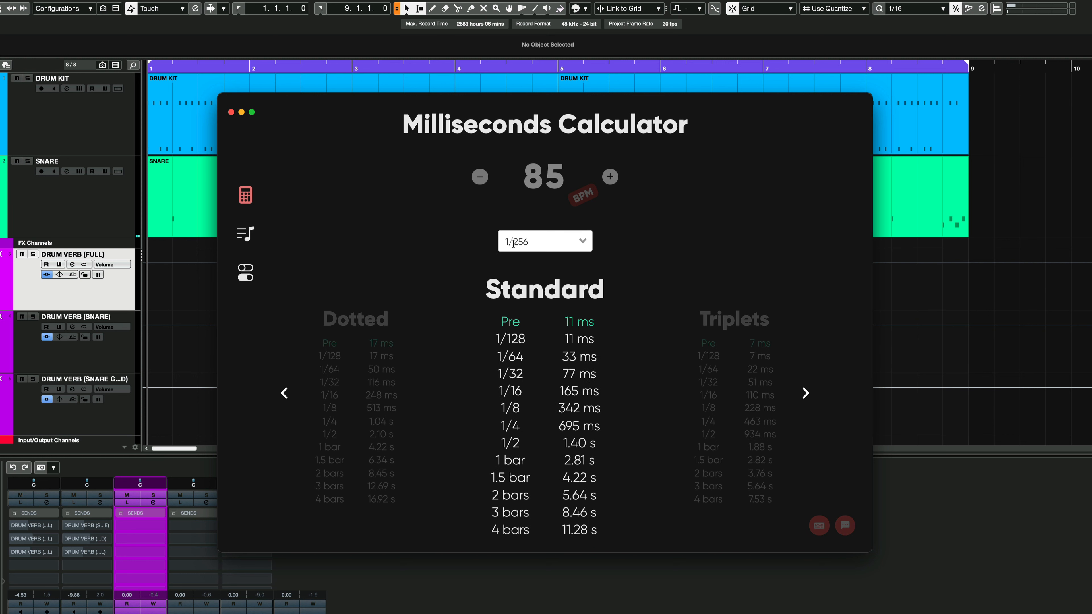
- Copy the 11 ms pre-delay time and check it against the Predelay control of VerbSuite Classics
{"action": "left_click_drag", "start_coordinate": [579, 339], "coordinate": [570, 324]}
{"action": "left_click", "coordinate": [571, 323]}
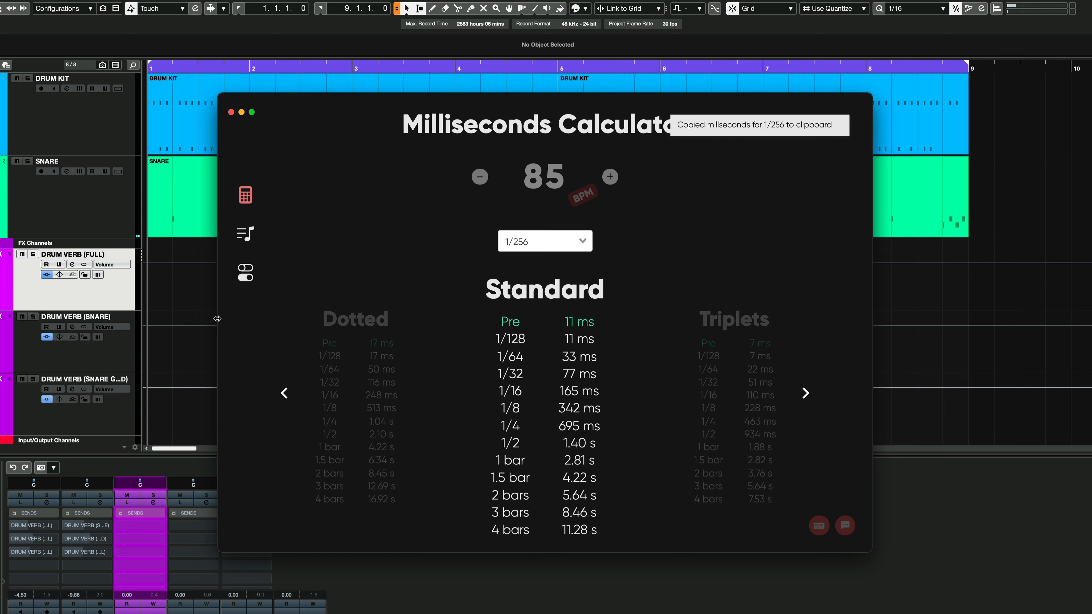
{"action": "left_click", "coordinate": [186, 285]}
{"action": "left_click", "coordinate": [478, 271]}
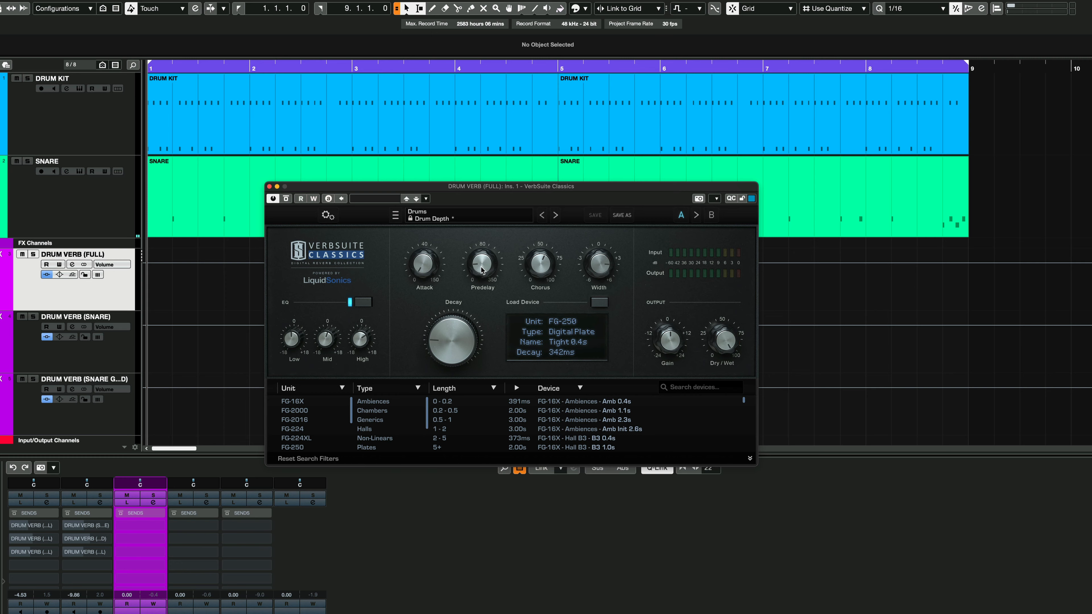
{"action": "left_click_drag", "start_coordinate": [483, 270], "coordinate": [482, 266]}
{"action": "left_click", "coordinate": [222, 306]}
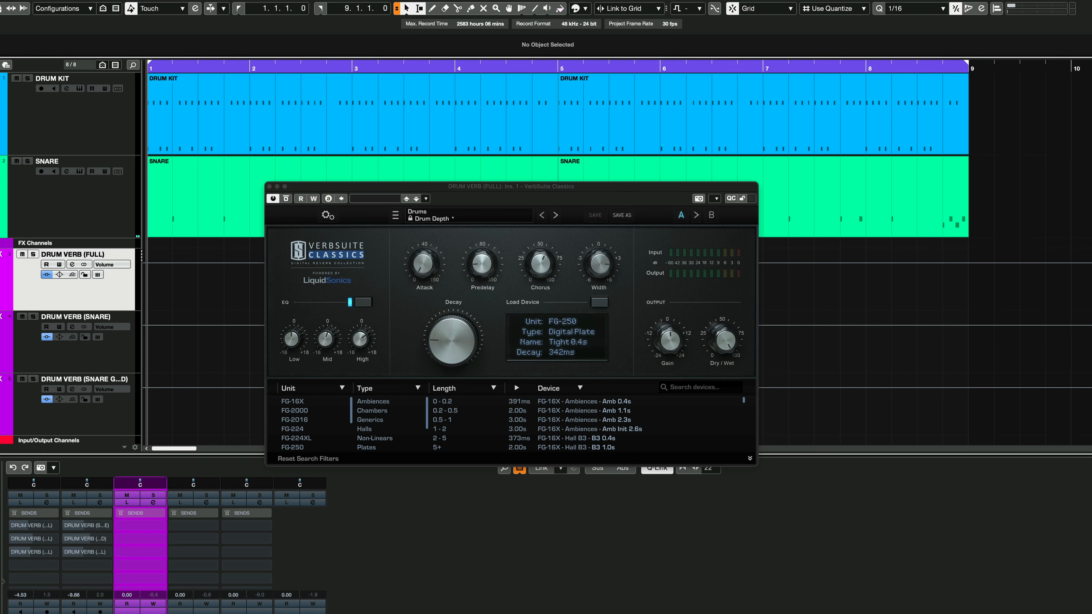
- Switch back to Milliseconds Calculator and compare the note times for No Pre-Delay and 1/256 pre-delay
{"action": "key", "text": "super+Tab"}
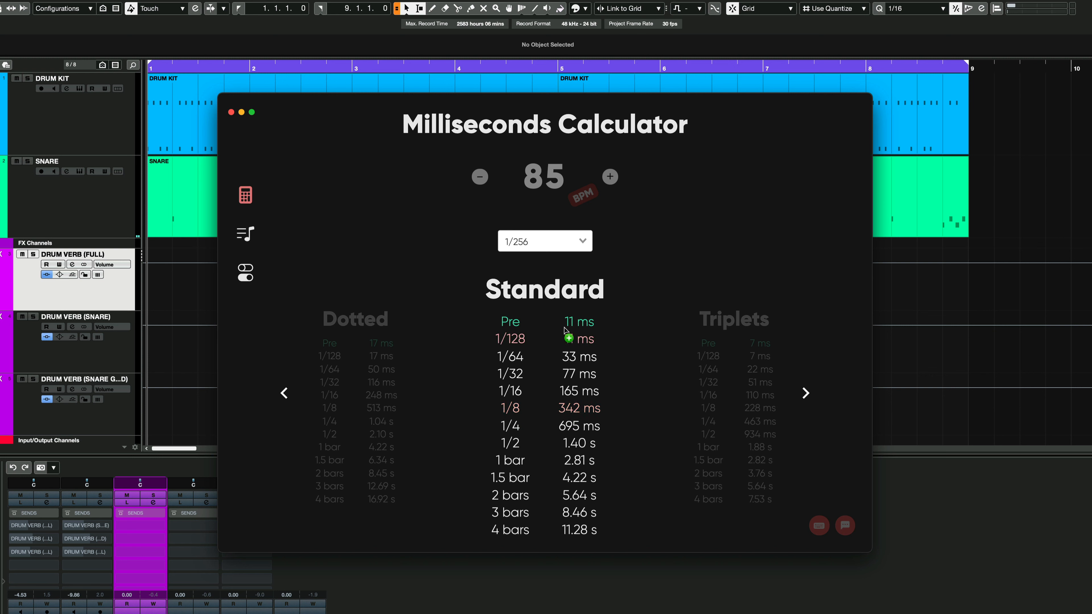
{"action": "left_click", "coordinate": [578, 247]}
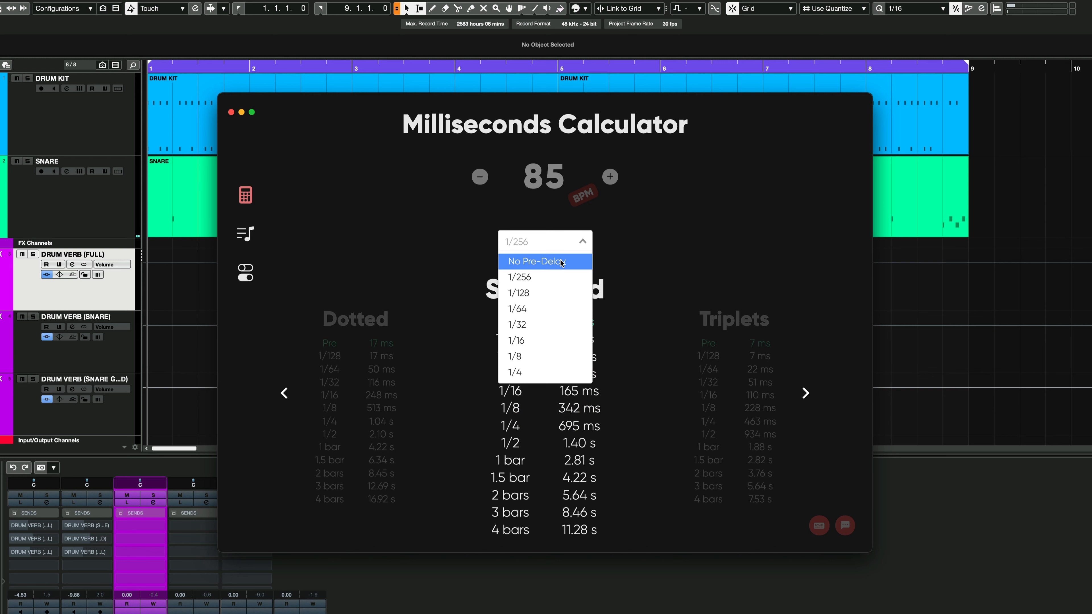
{"action": "left_click", "coordinate": [559, 261]}
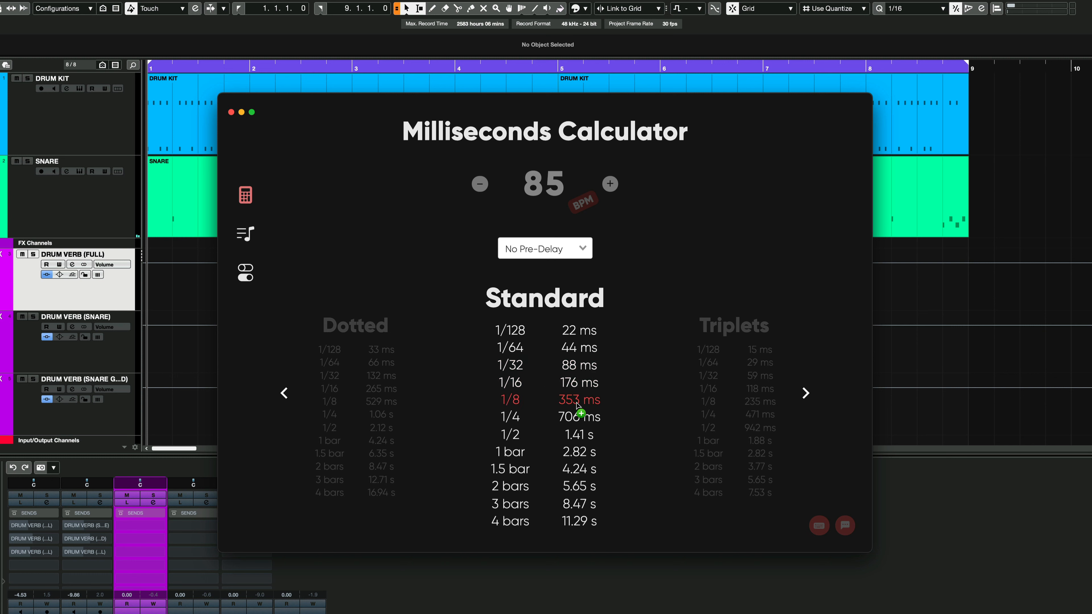
{"action": "left_click", "coordinate": [577, 250]}
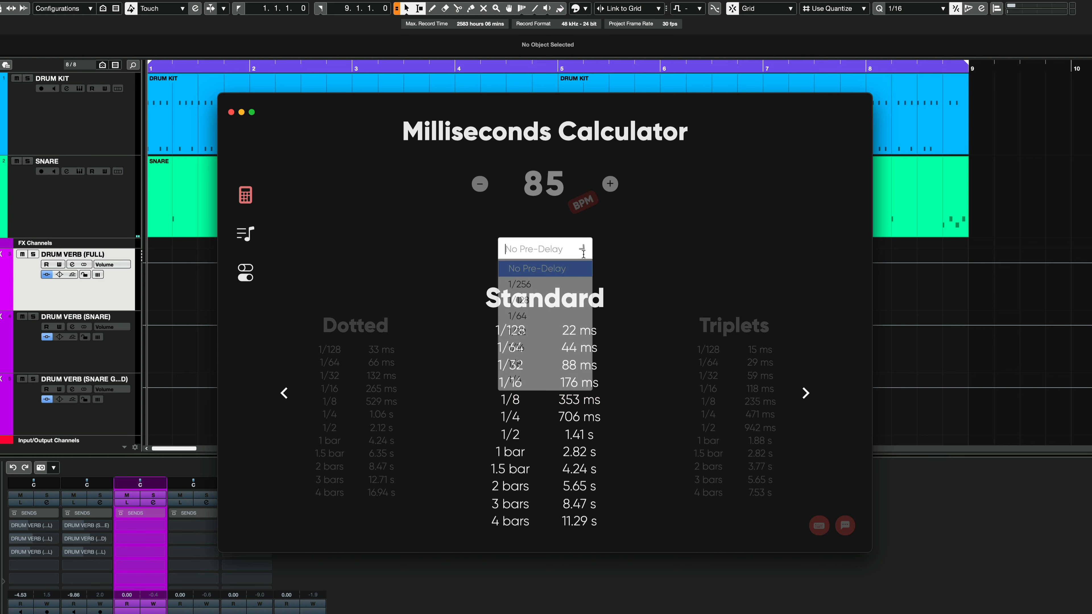
{"action": "left_click", "coordinate": [558, 284]}
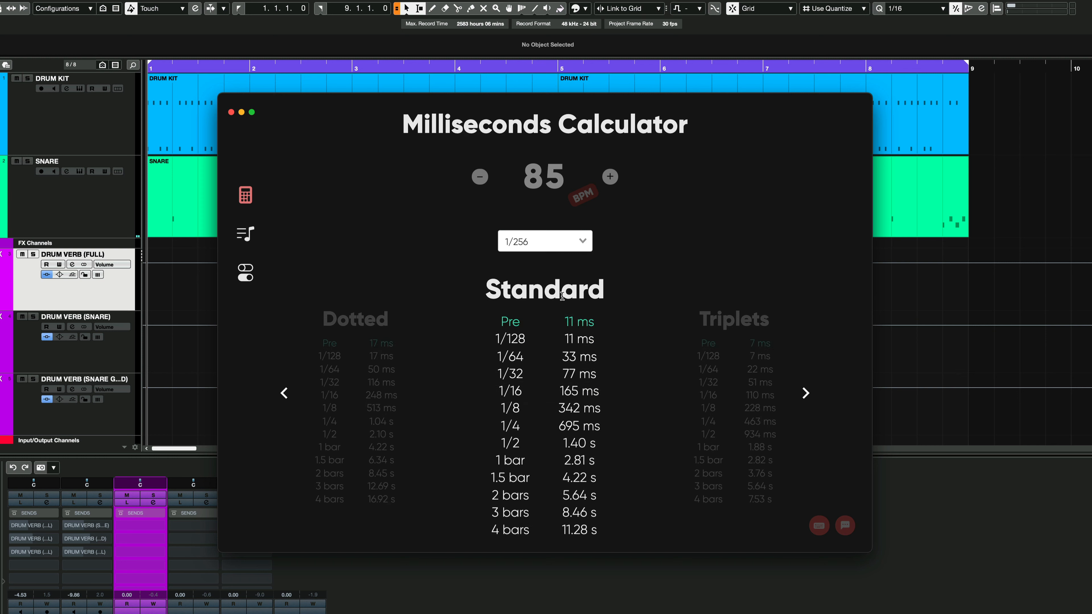
- Copy the 1/8 note time of 342 ms and check it against the Decay of VerbSuite Classics
{"action": "left_click", "coordinate": [571, 409]}
{"action": "left_click", "coordinate": [916, 318]}
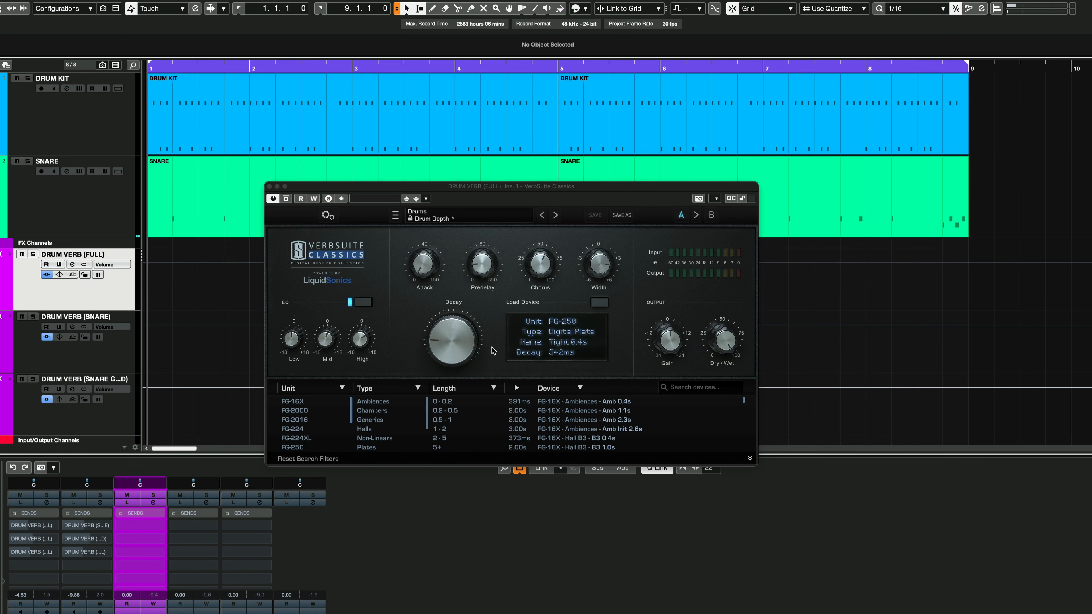
{"action": "left_click_drag", "start_coordinate": [436, 349], "coordinate": [447, 366]}
- Examine the low-cut and high-cut bands of Pro-Q 3 on DRUM VERB (FULL), and close both plug-in windows
{"action": "left_click", "coordinate": [804, 344]}
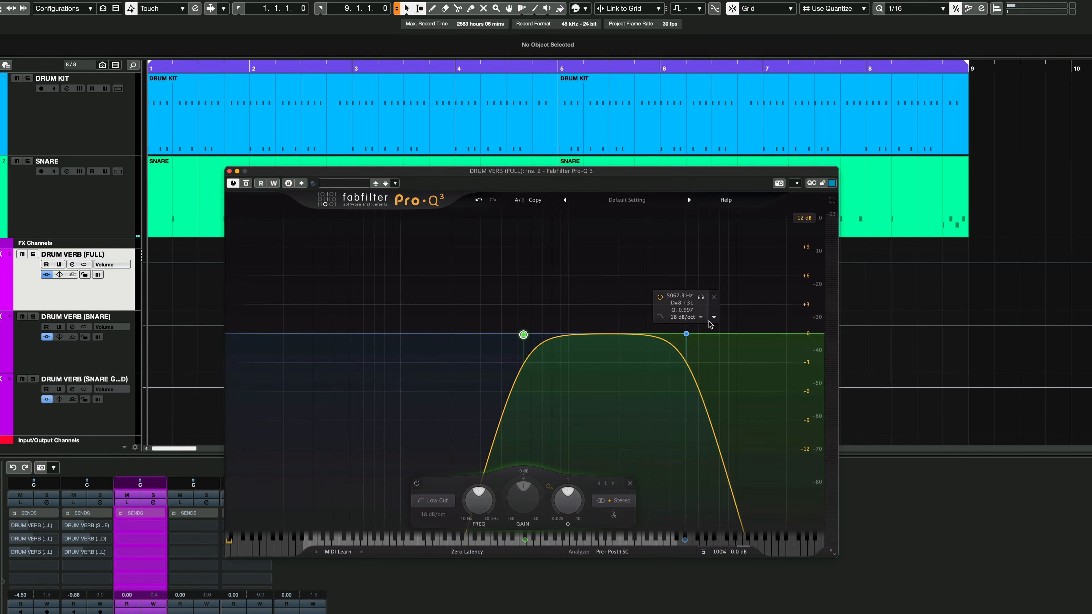
{"action": "left_click", "coordinate": [686, 334]}
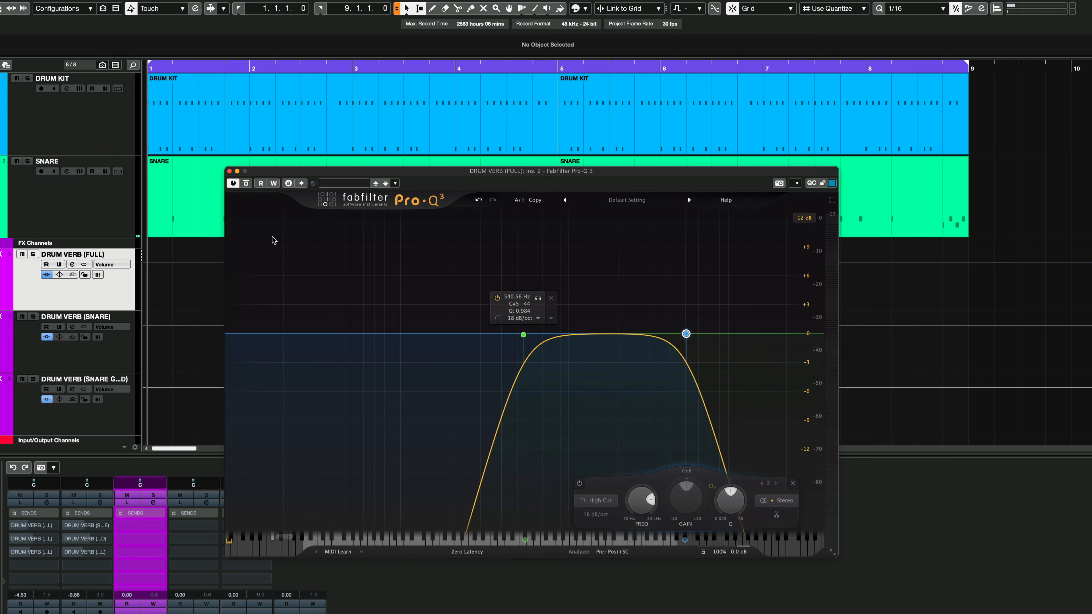
{"action": "left_click", "coordinate": [229, 171]}
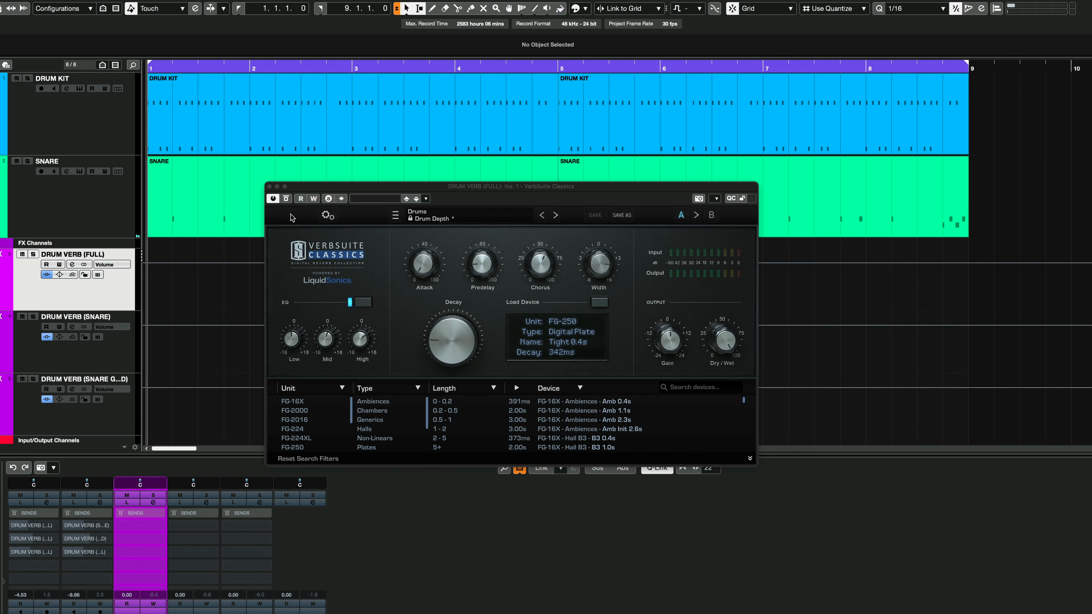
{"action": "left_click", "coordinate": [270, 186]}
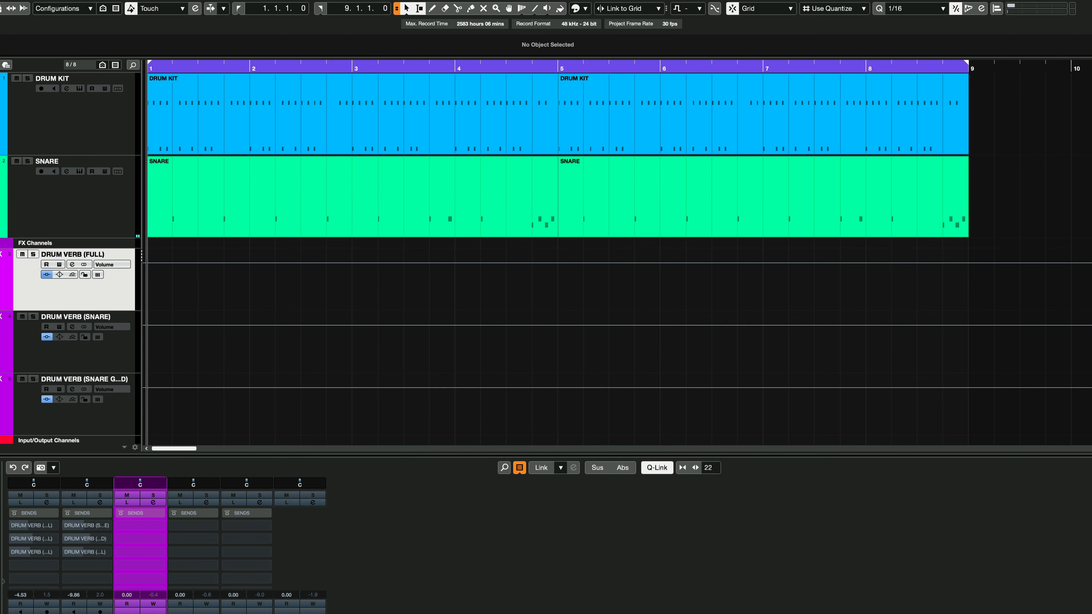
- Compare the DRUM KIT and SNARE playback with their sends bypassed and active, and stop playback
{"action": "left_click", "coordinate": [52, 79]}
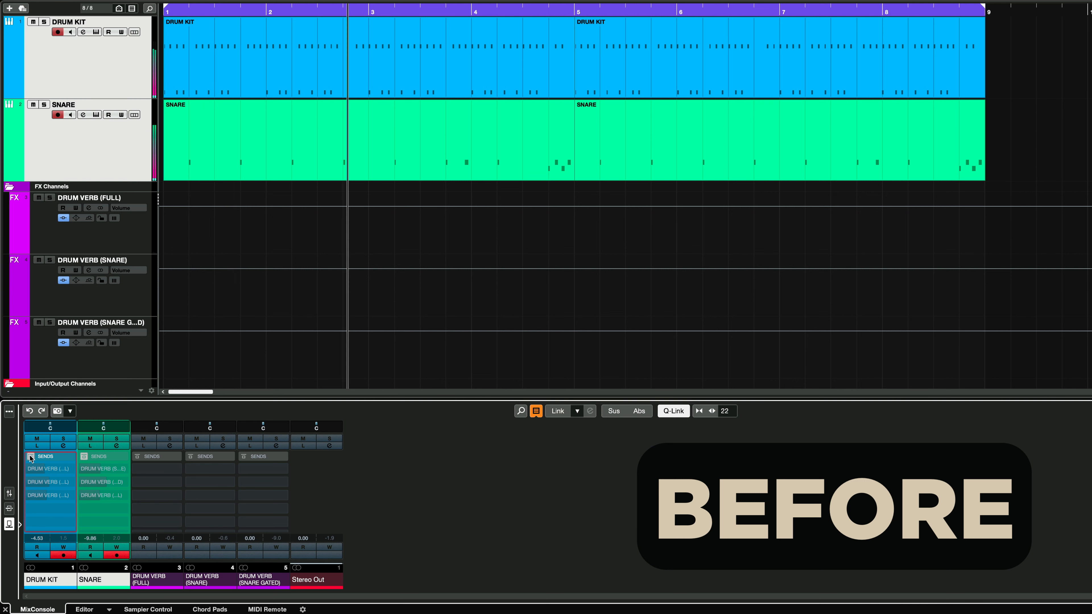
{"action": "left_click", "coordinate": [31, 458]}
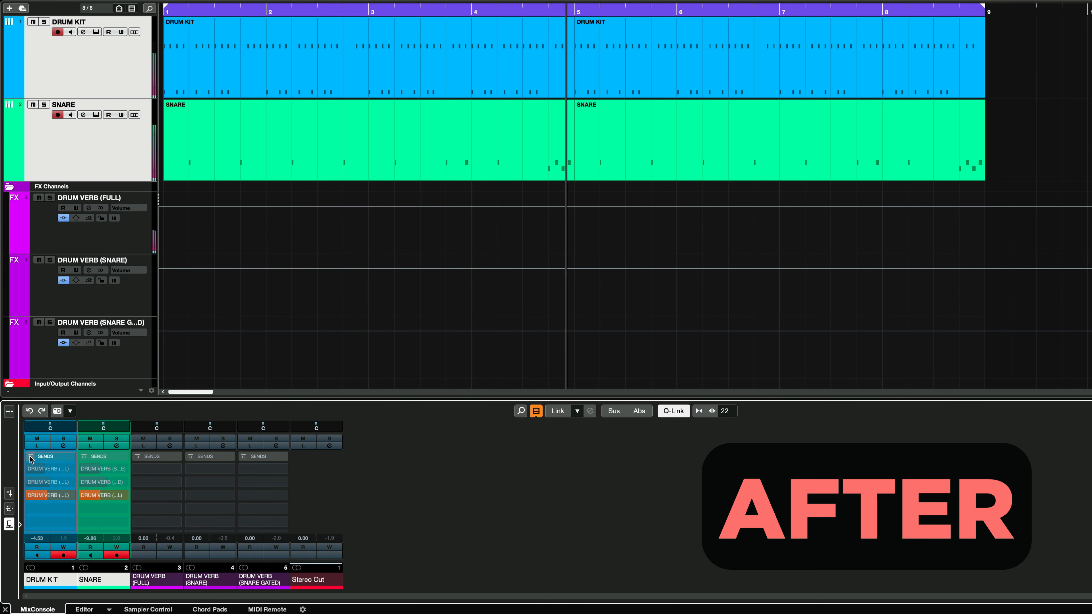
{"action": "key", "text": "space"}
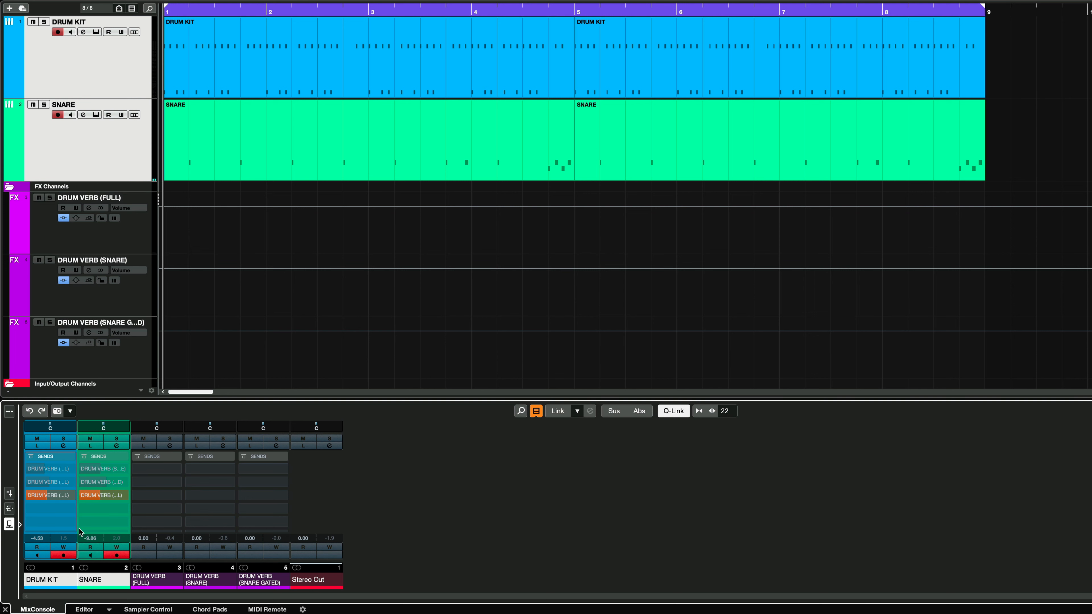
- Open Pro-Q 3 on DRUM VERB (FULL) and compare the reverb with the EQ bypassed and active
{"action": "left_click", "coordinate": [136, 231]}
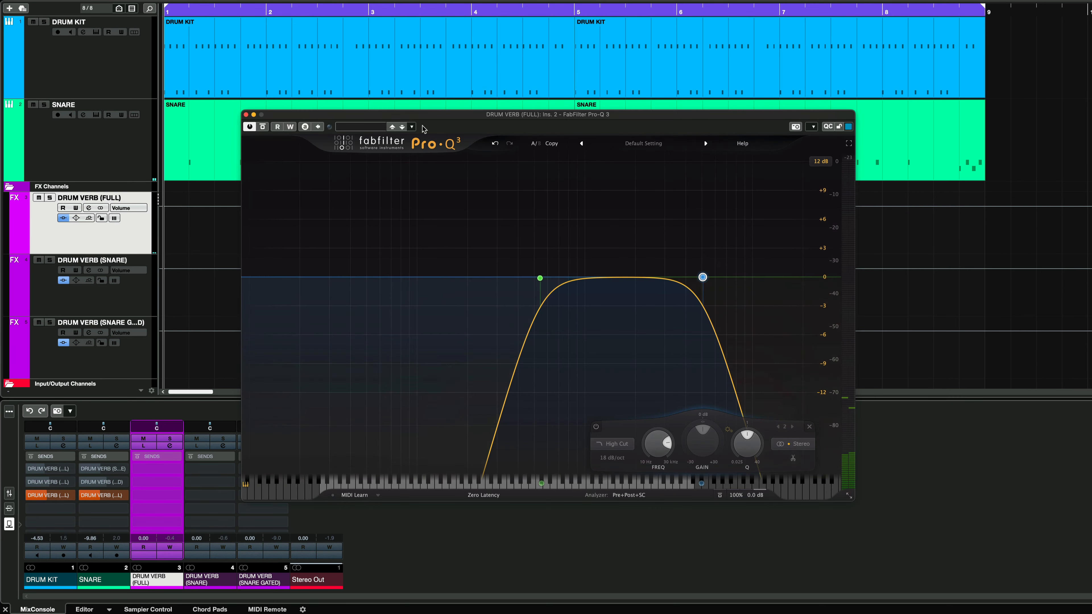
{"action": "left_click", "coordinate": [264, 129]}
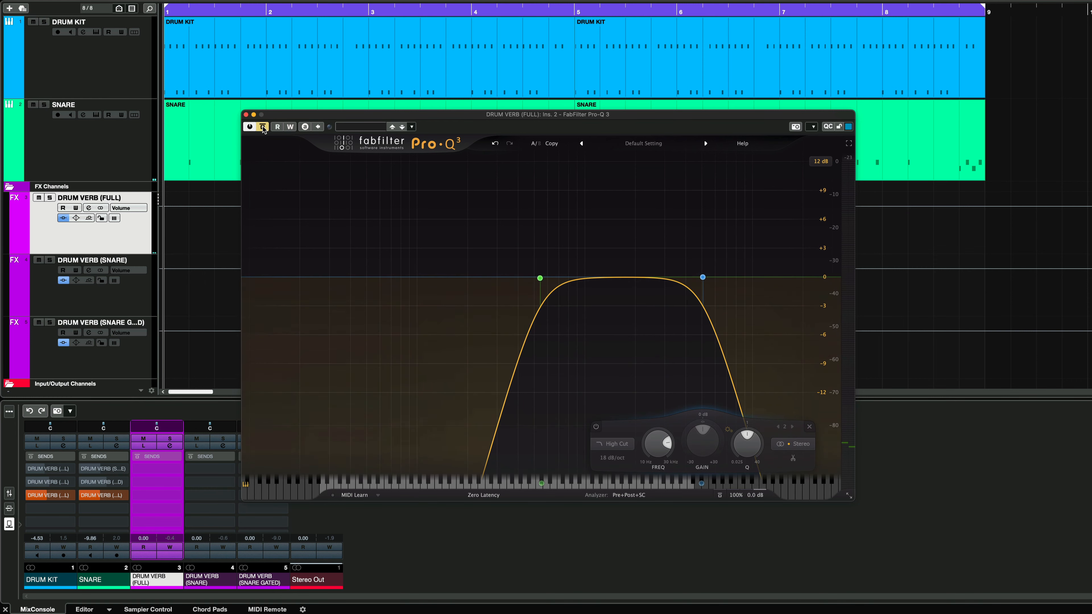
{"action": "key", "text": "space"}
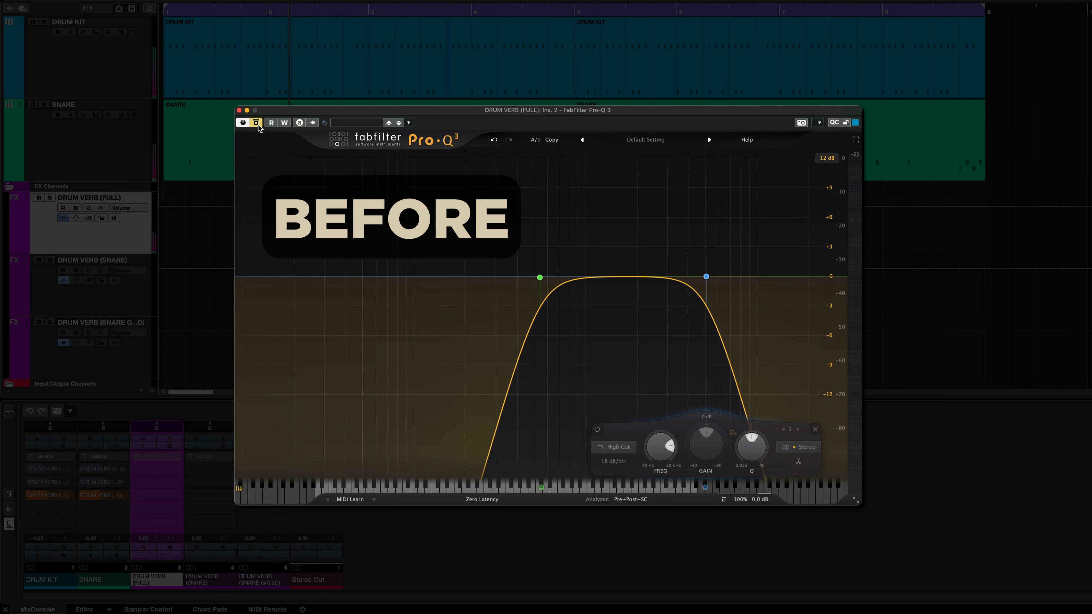
{"action": "left_click", "coordinate": [257, 123]}
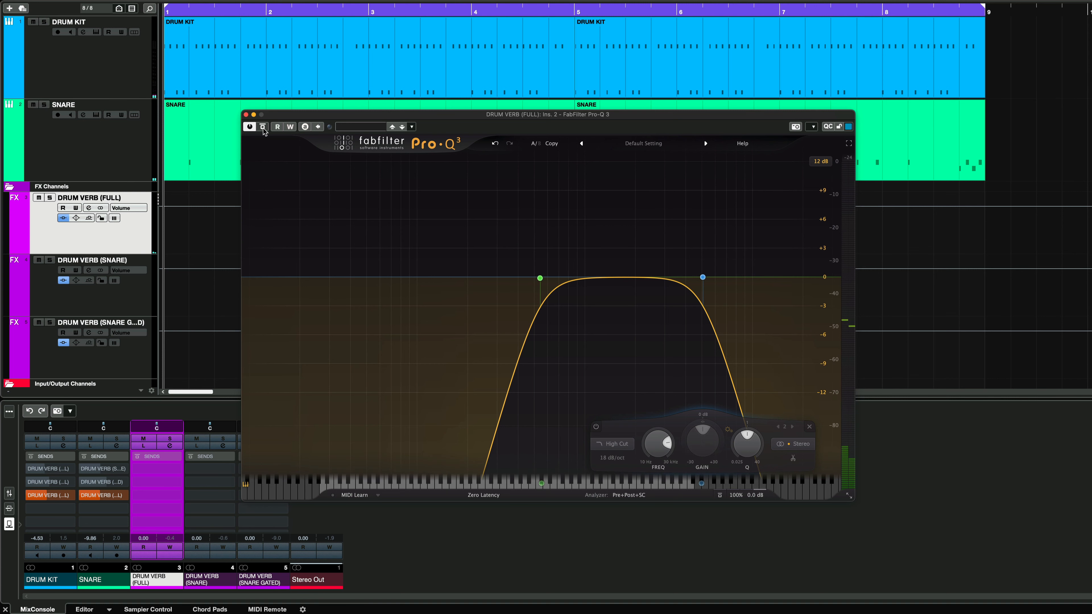
- Open the RoomWorks reverb on the DRUM VERB (SNARE) channel
{"action": "left_click", "coordinate": [136, 298]}
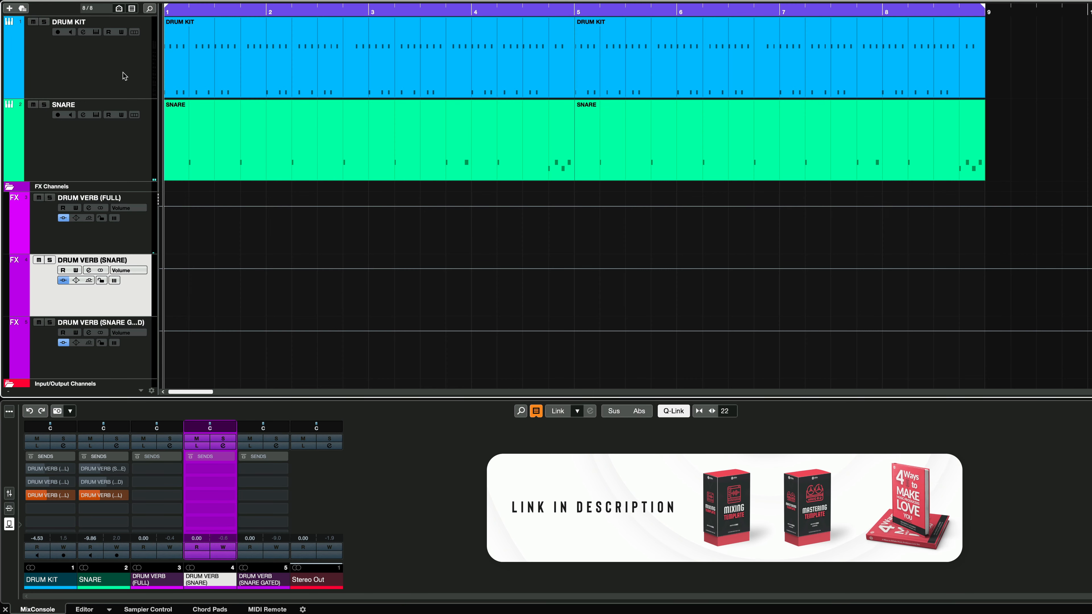
{"action": "left_click", "coordinate": [132, 66]}
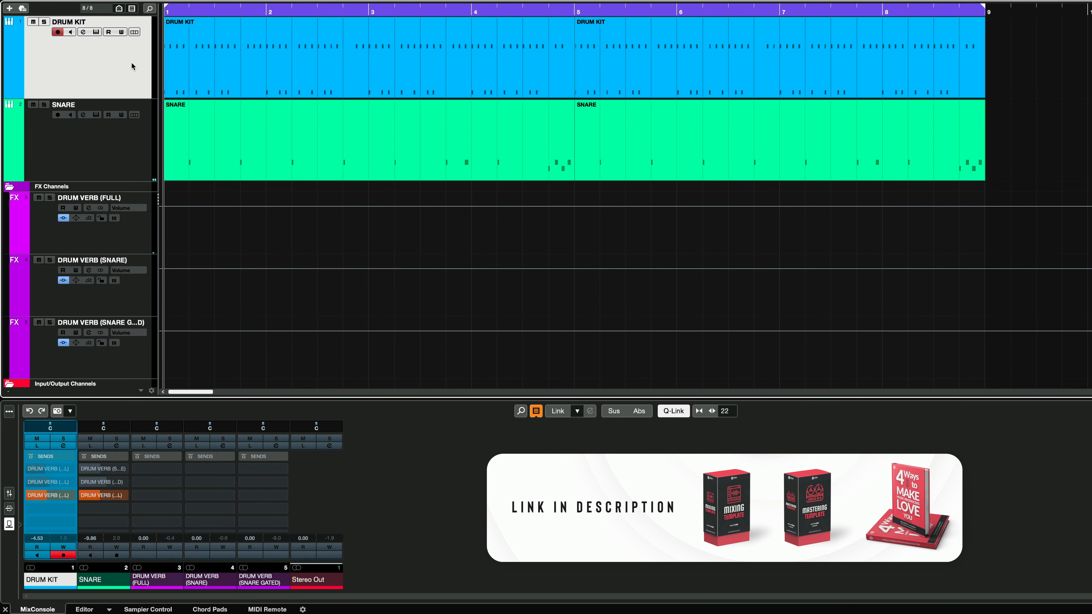
{"action": "left_click", "coordinate": [130, 167]}
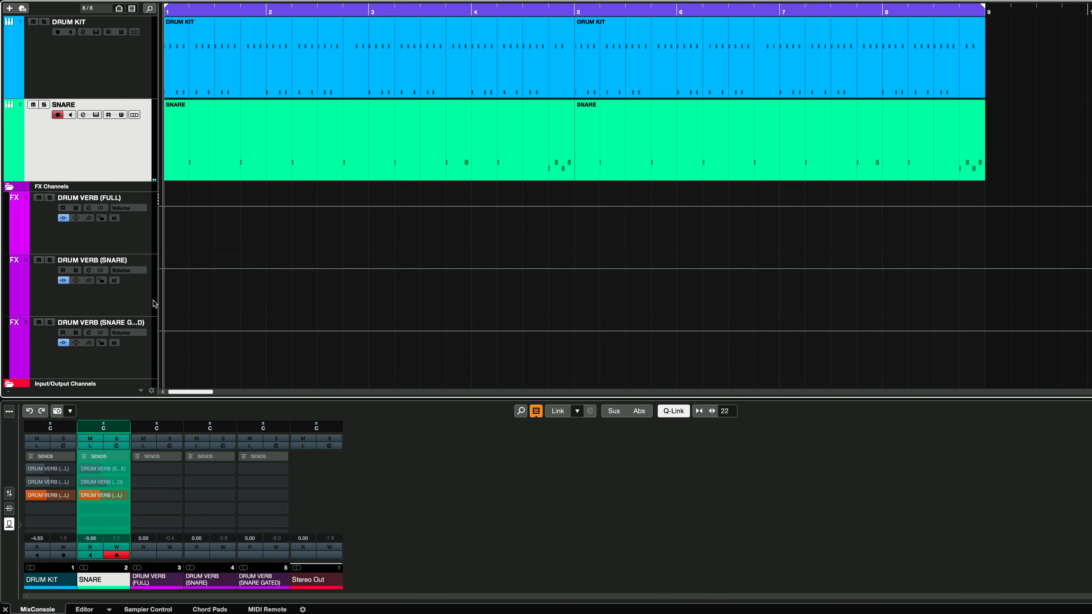
{"action": "left_click", "coordinate": [140, 301]}
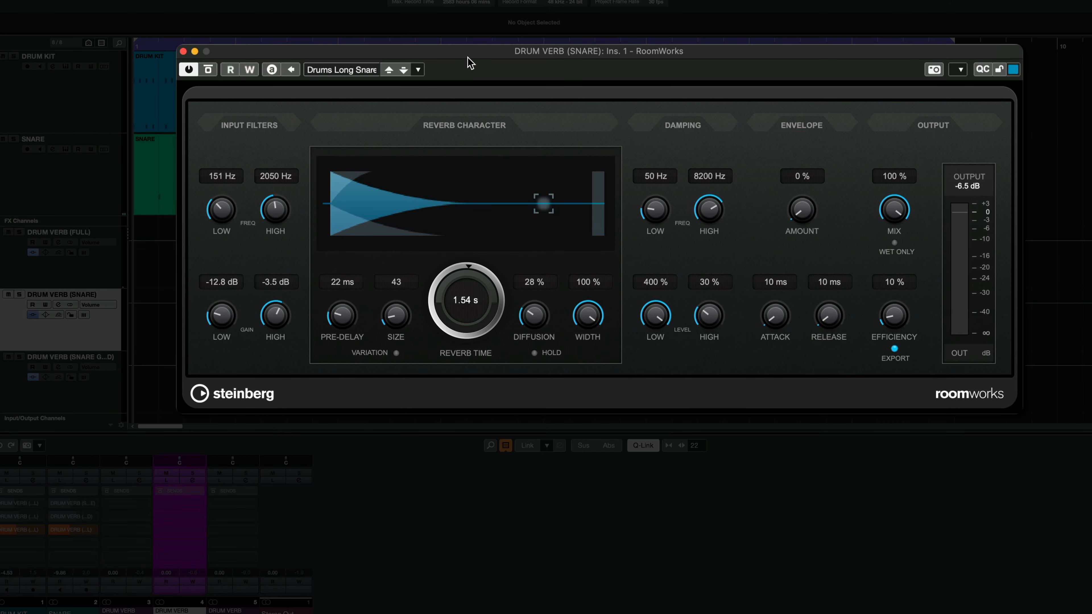
{"action": "left_click_drag", "start_coordinate": [470, 61], "coordinate": [412, 118]}
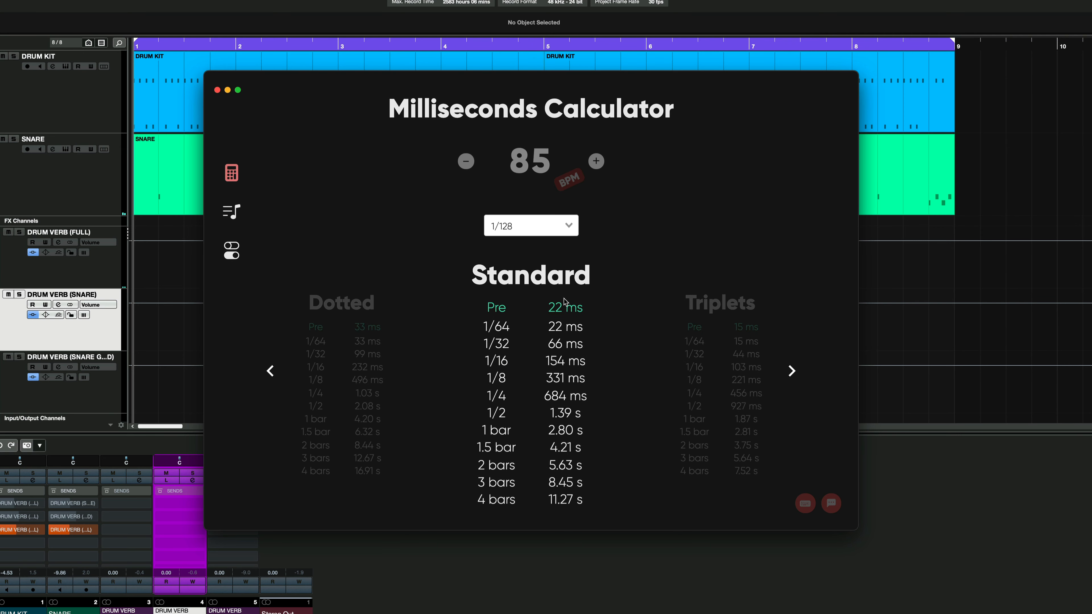
- Try to set the RoomWorks reverb time to the 1/2 note time of 1.39 s copied from Milliseconds Calculator
{"action": "left_click_drag", "start_coordinate": [563, 305], "coordinate": [564, 381]}
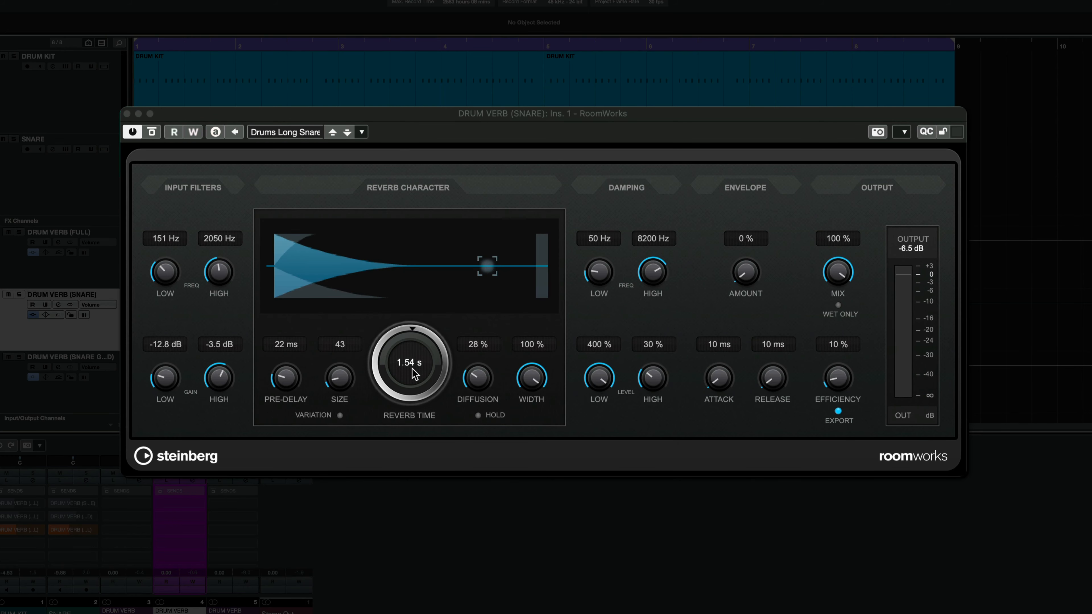
{"action": "left_click", "coordinate": [409, 363]}
{"action": "key", "text": "super+v"}
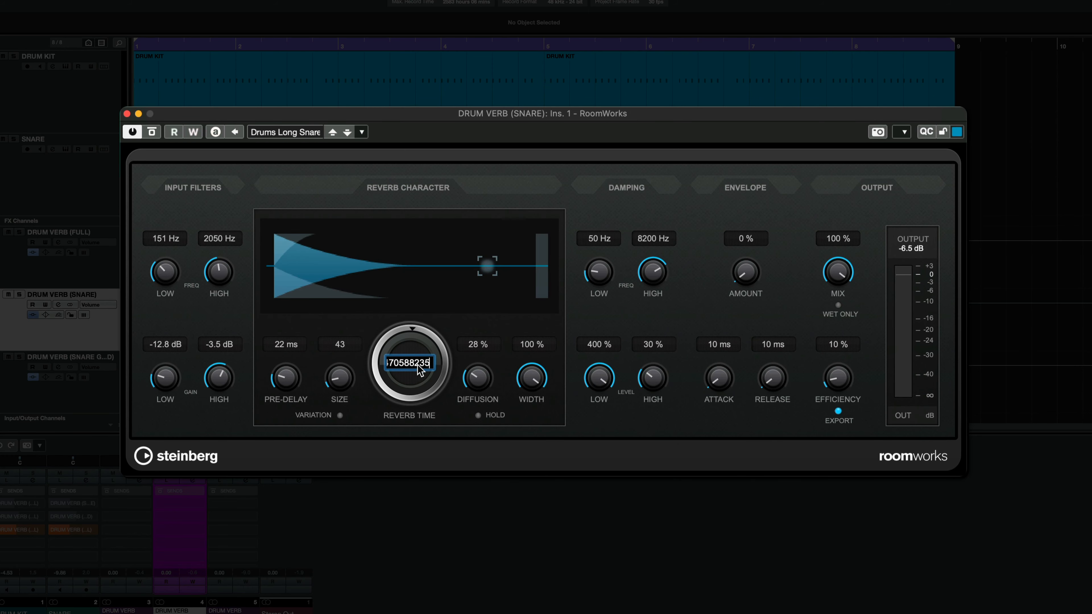
{"action": "key", "text": "Return"}
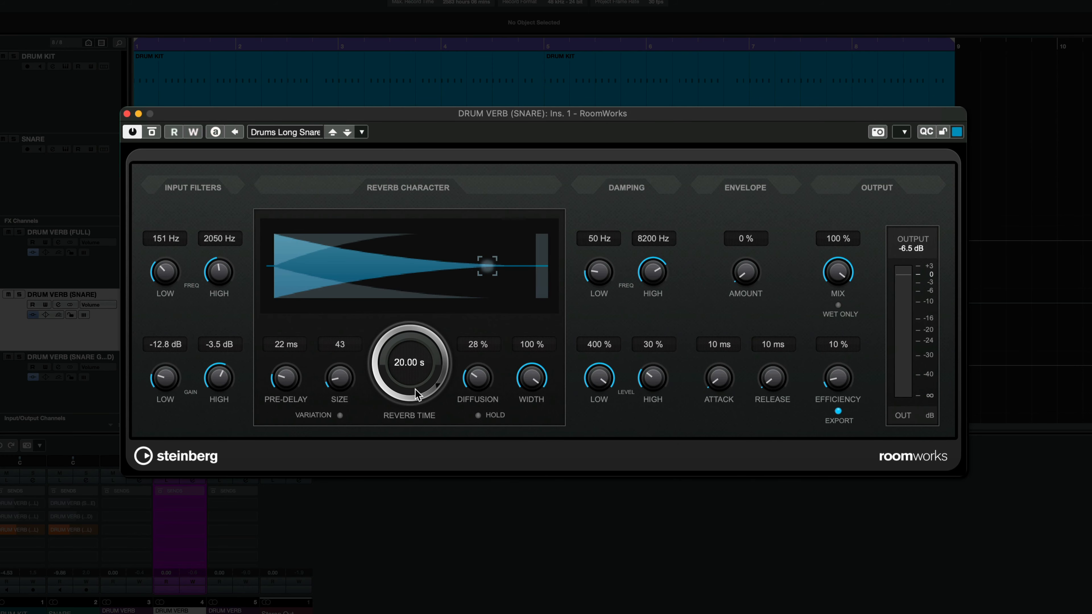
- Set the RoomWorks reverb time on DRUM VERB (SNARE) to 1.54 s by pasting the calculated time and correcting its decimal point
{"action": "left_click", "coordinate": [408, 364]}
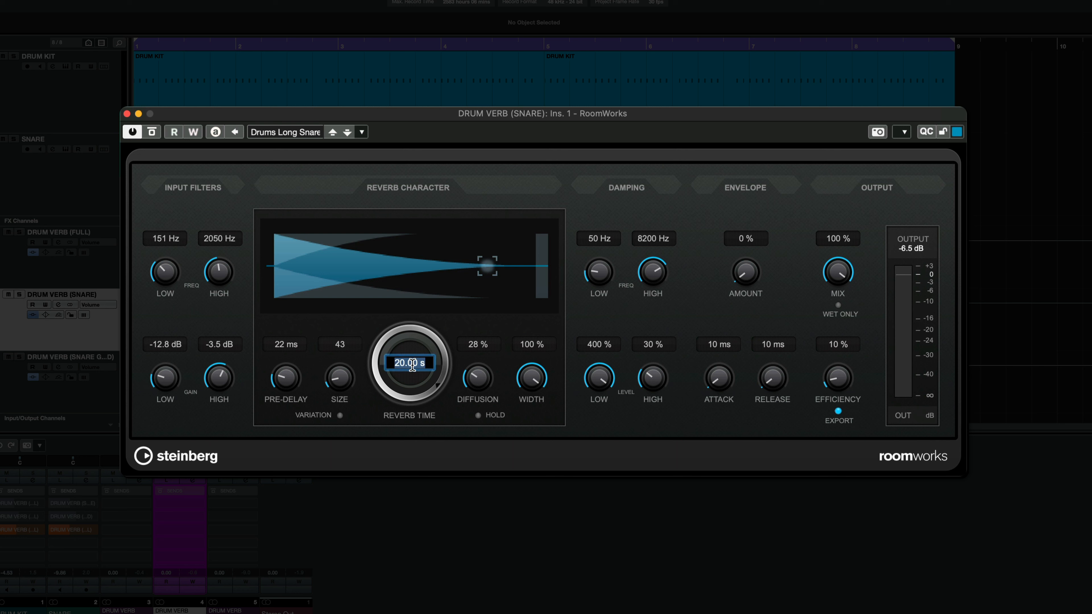
{"action": "key", "text": "super+v"}
{"action": "left_click_drag", "start_coordinate": [414, 369], "coordinate": [374, 366]}
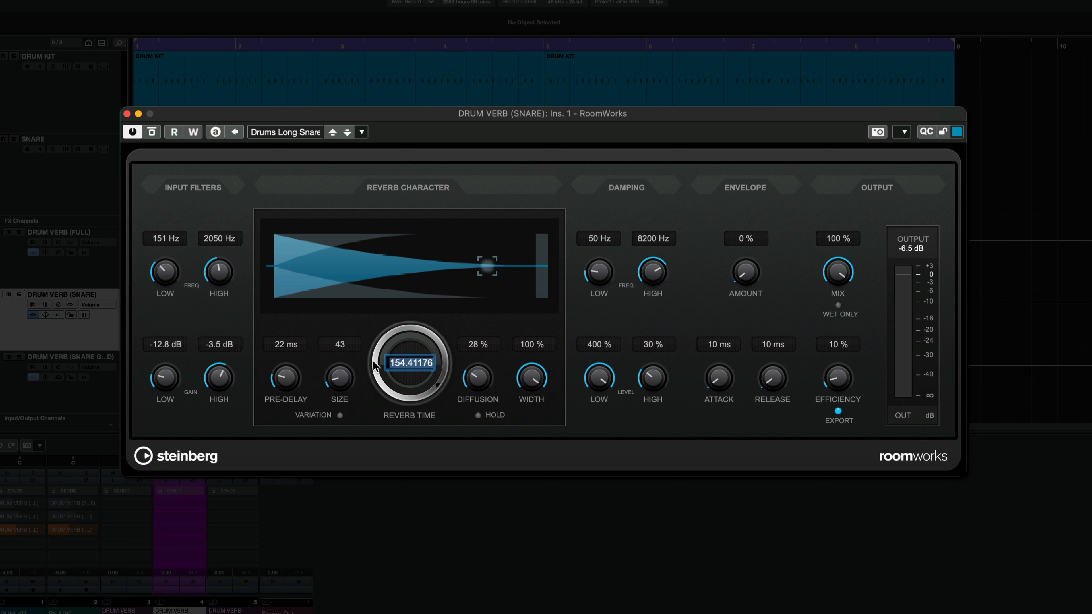
{"action": "left_click", "coordinate": [405, 366]}
{"action": "key", "text": "Delete"}
{"action": "type", "text": "."}
{"action": "key", "text": "Return"}
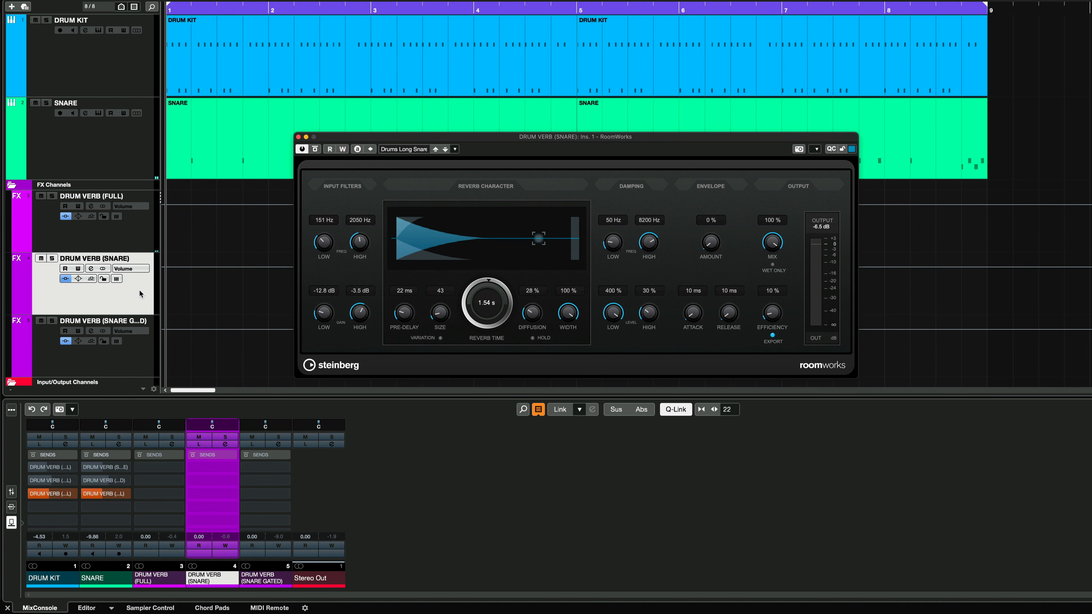
- Play DRUM KIT and SNARE together and compare the sound with their sends bypassed and active
{"action": "left_click", "coordinate": [137, 296]}
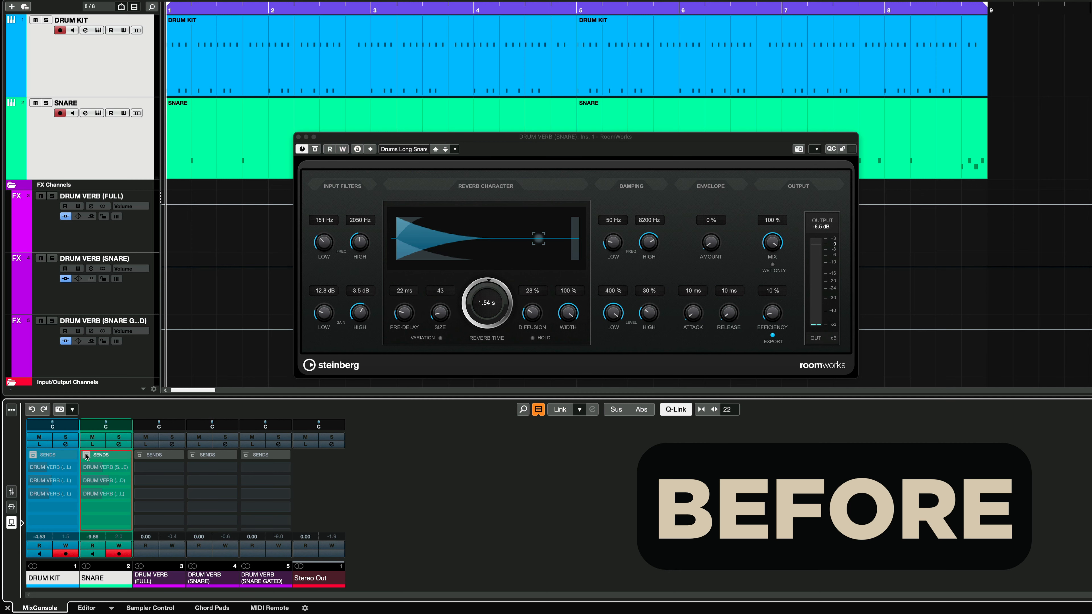
{"action": "key", "text": "space"}
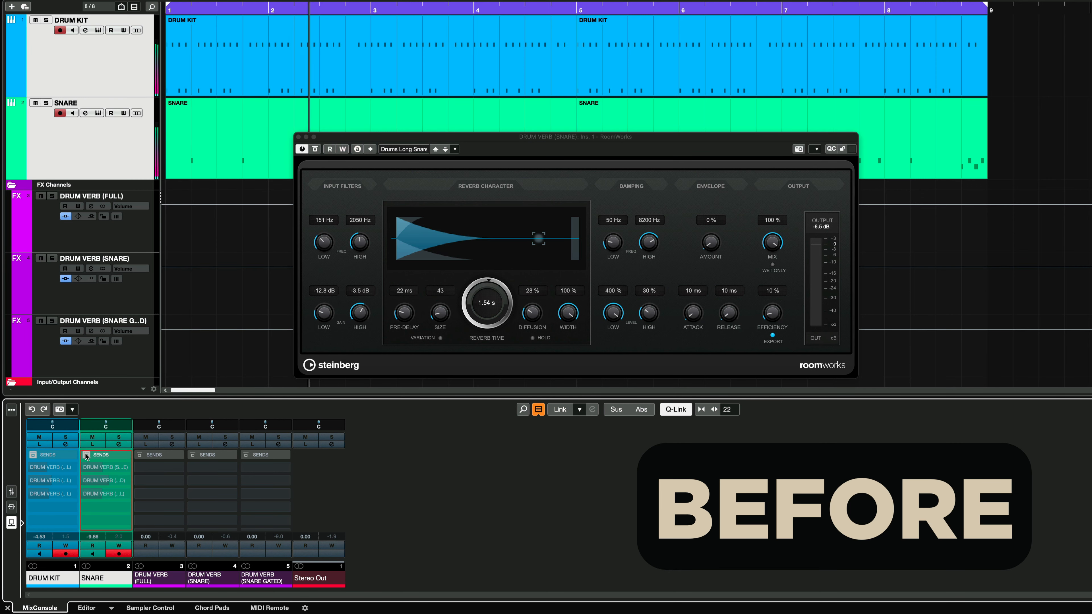
{"action": "left_click", "coordinate": [86, 455]}
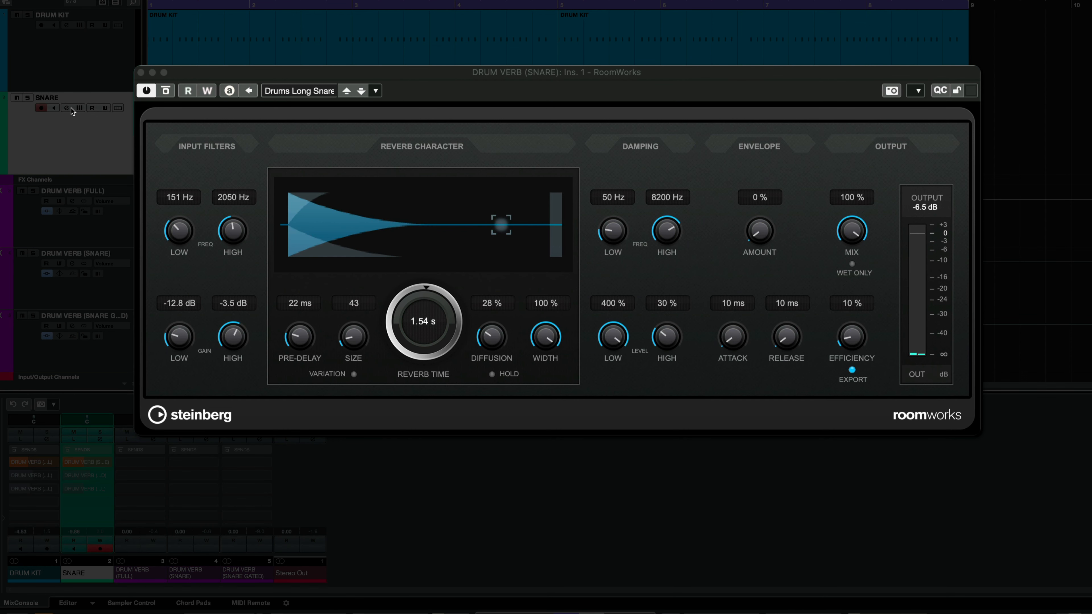
- Solo the SNARE track and compare its playback with the reverb sends bypassed and active
{"action": "left_click", "coordinate": [28, 99]}
{"action": "left_click", "coordinate": [67, 450]}
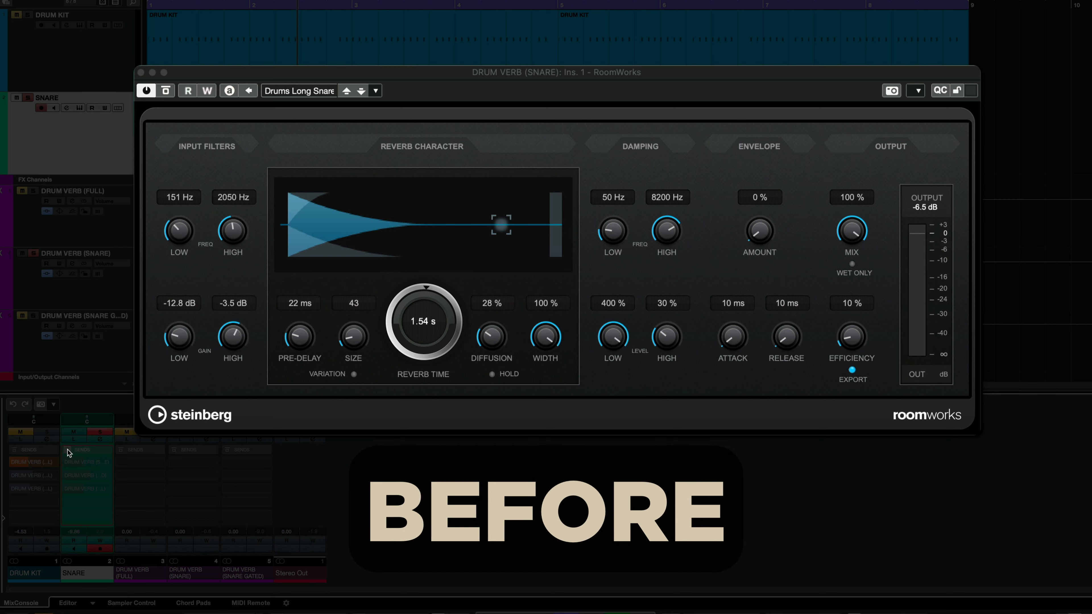
{"action": "left_click", "coordinate": [67, 450]}
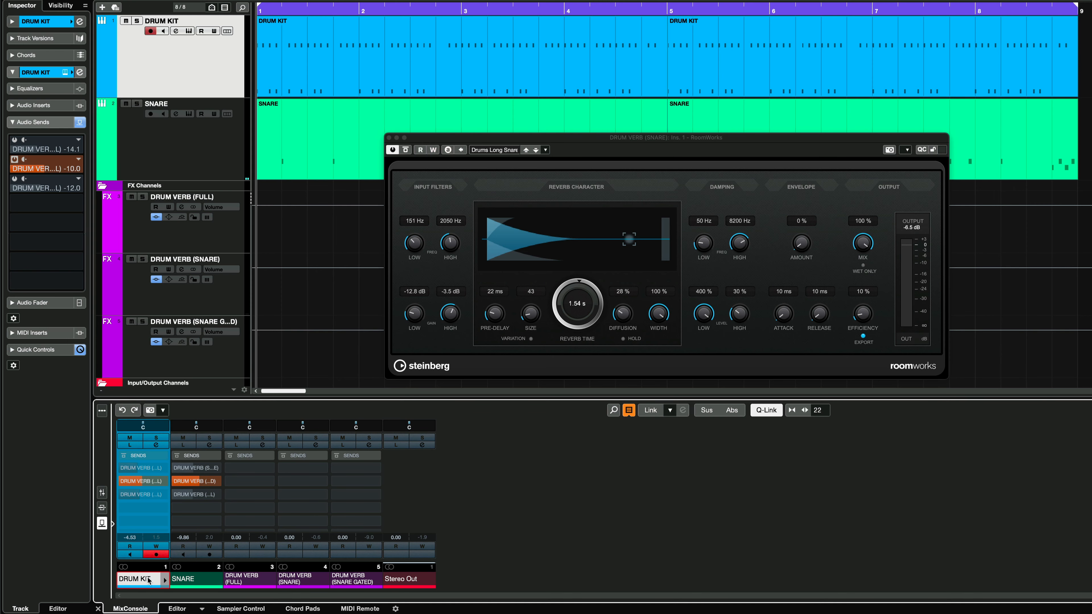
- Close the RoomWorks window and compare the insert chains of DRUM VERB (SNARE) and DRUM VERB (SNARE GATED)
{"action": "left_click", "coordinate": [189, 580], "text": "shift"}
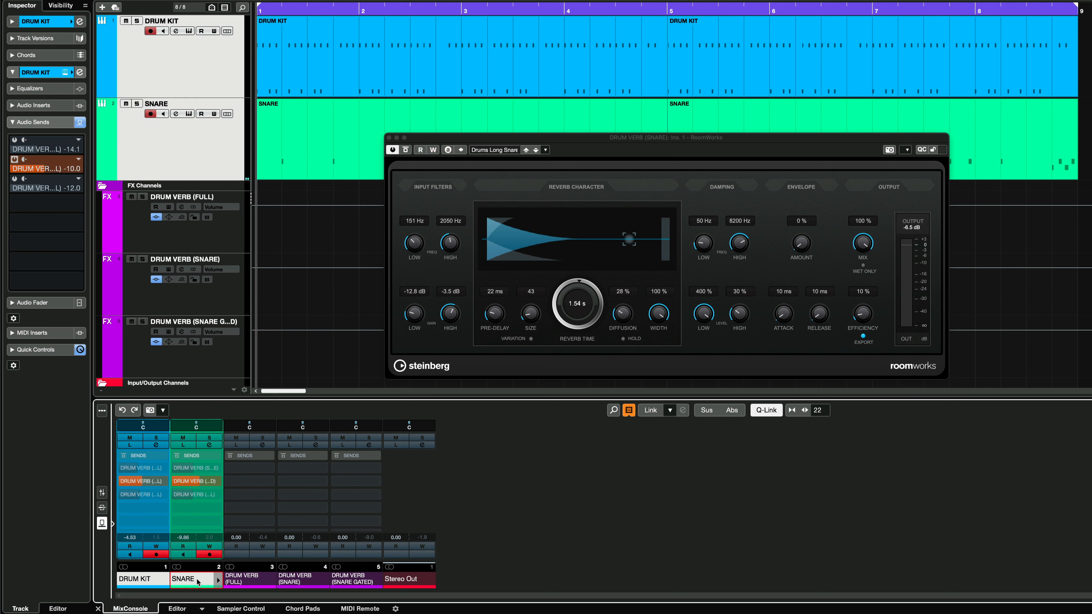
{"action": "left_click", "coordinate": [389, 138]}
{"action": "left_click", "coordinate": [210, 286]}
{"action": "left_click", "coordinate": [217, 354]}
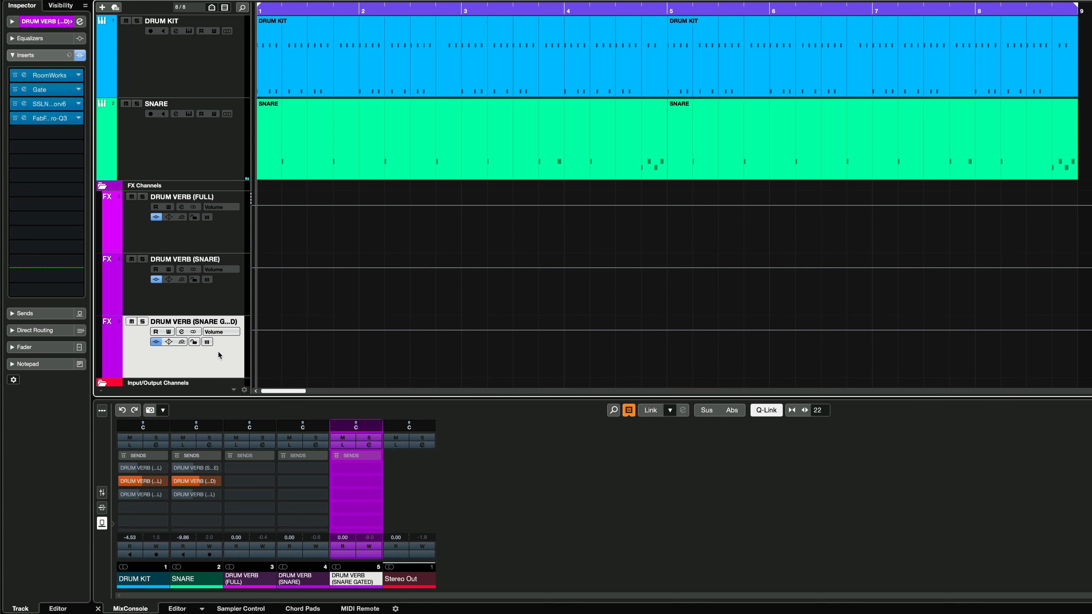
{"action": "left_click", "coordinate": [205, 285]}
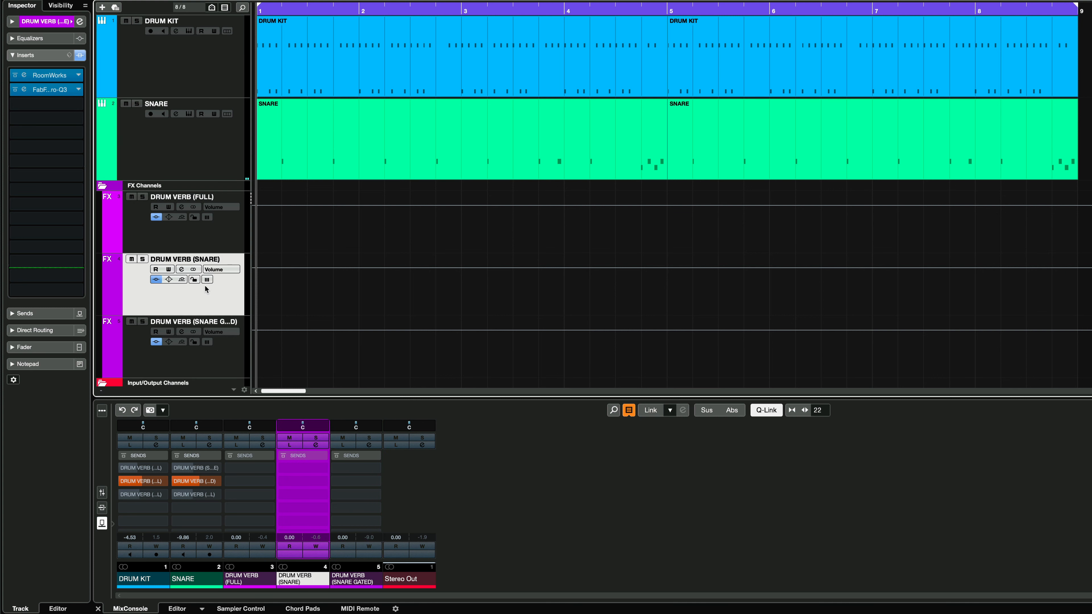
{"action": "left_click", "coordinate": [225, 348]}
- Open RoomWorks on DRUM VERB (SNARE GATED), review its settings and close it
{"action": "left_click", "coordinate": [23, 76]}
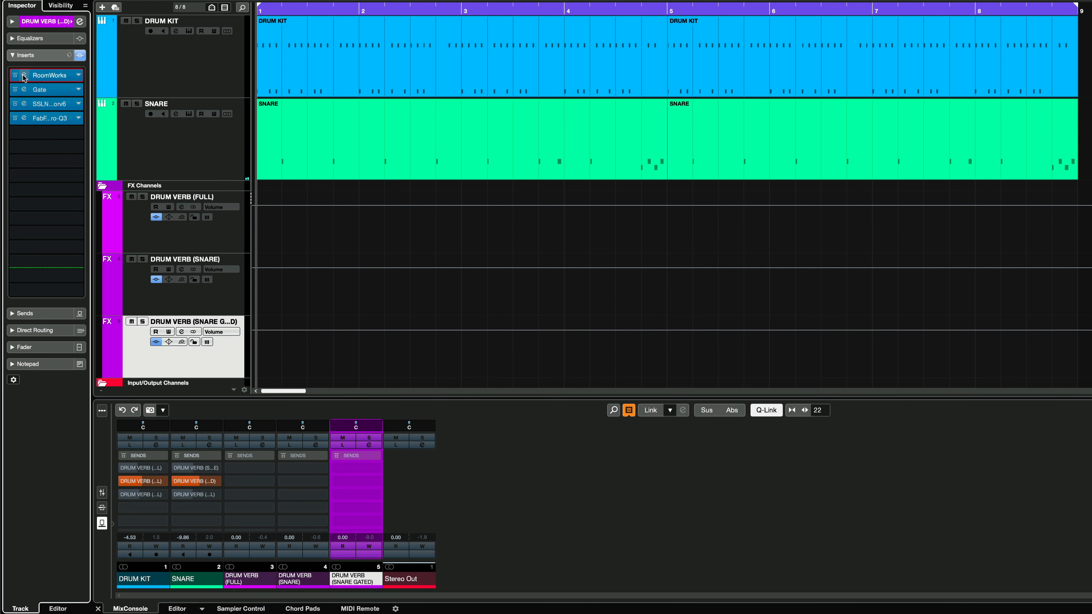
{"action": "left_click_drag", "start_coordinate": [684, 139], "coordinate": [683, 140]}
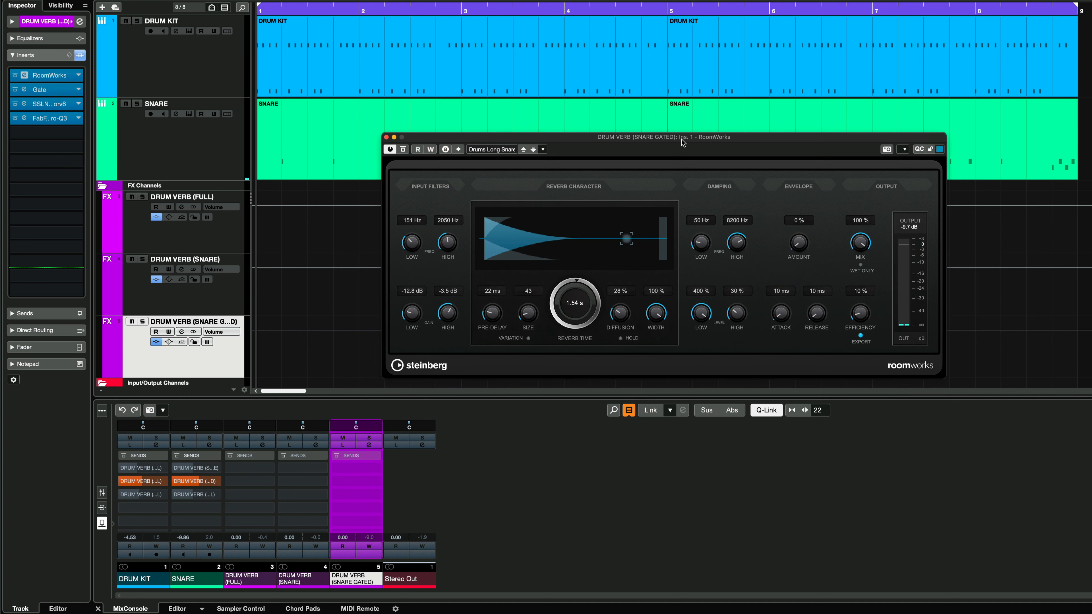
{"action": "left_click", "coordinate": [386, 138]}
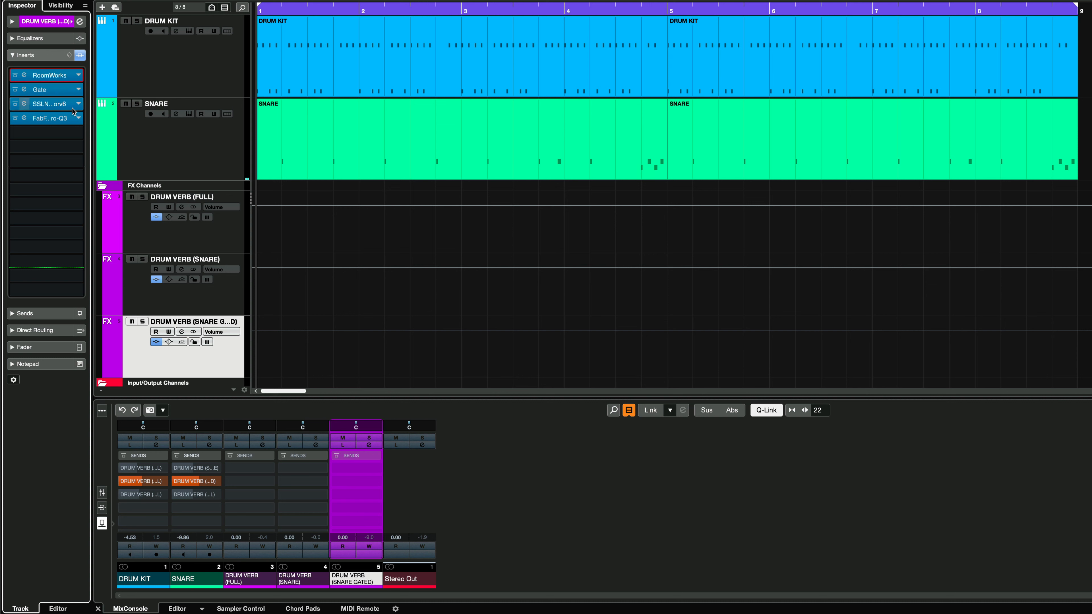
- Open the Gate on DRUM VERB (SNARE GATED) and inspect the high-cut band of its Pro-Q 3
{"action": "left_click", "coordinate": [24, 90]}
{"action": "left_click_drag", "start_coordinate": [812, 123], "coordinate": [581, 134]}
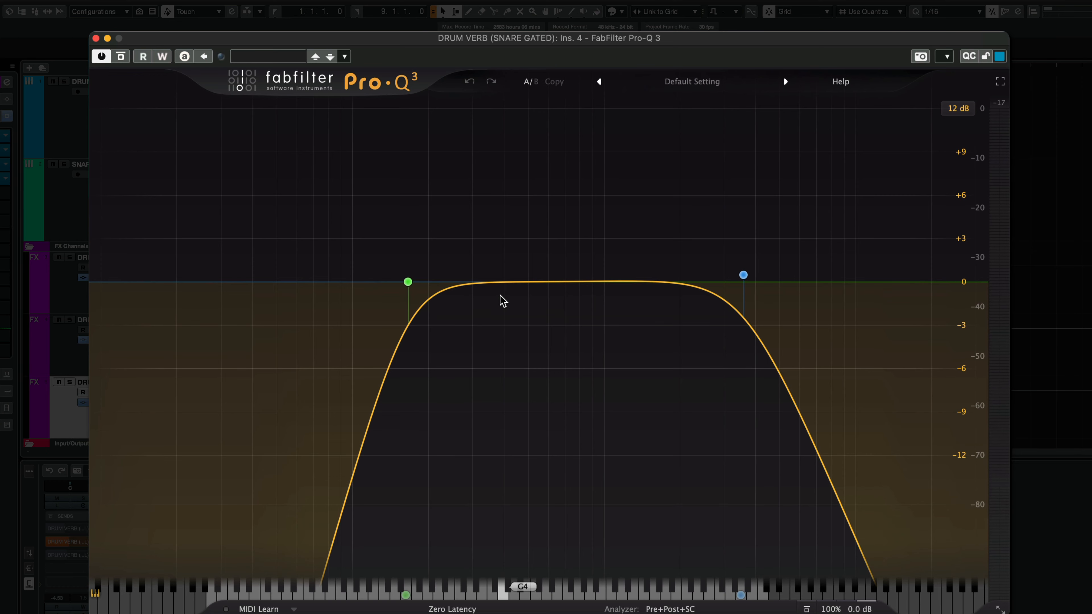
{"action": "left_click", "coordinate": [743, 276]}
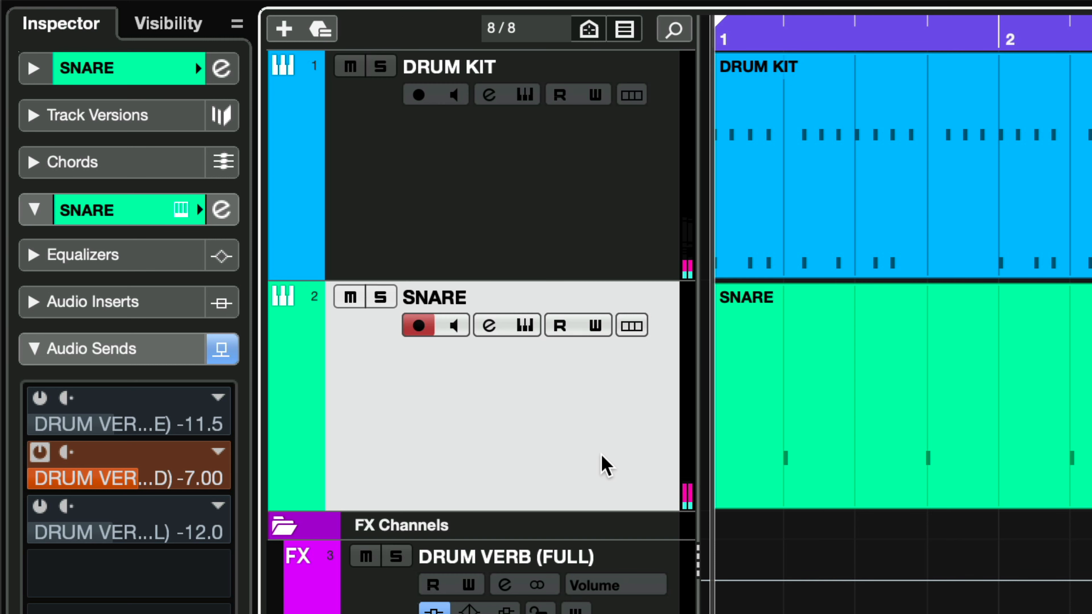
- Solo the SNARE track and compare the gated reverb with the Gate insert bypassed and active
{"action": "left_click", "coordinate": [381, 298]}
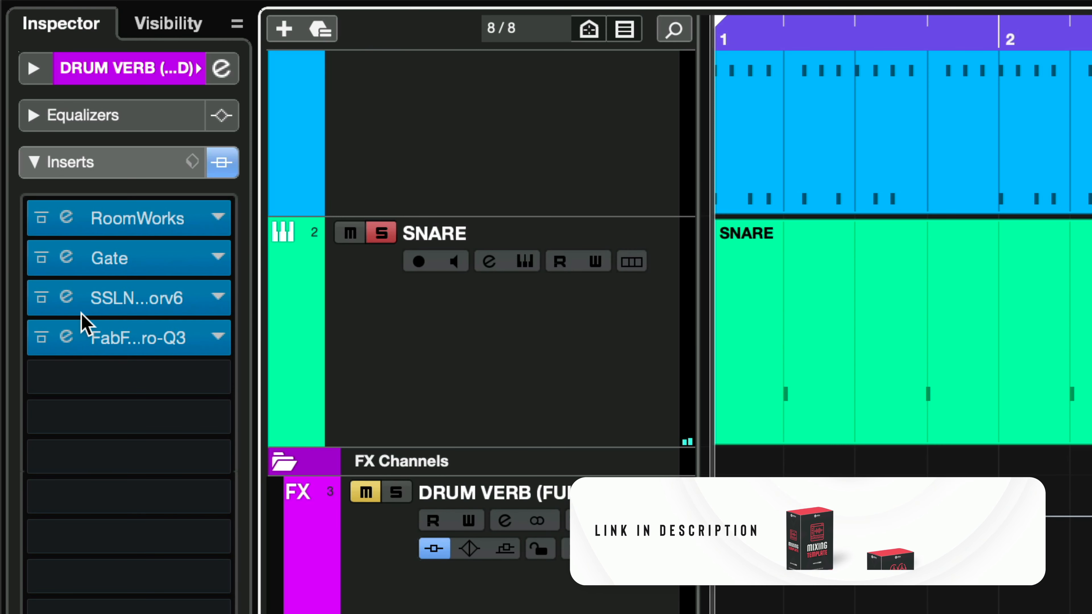
{"action": "left_click", "coordinate": [39, 257]}
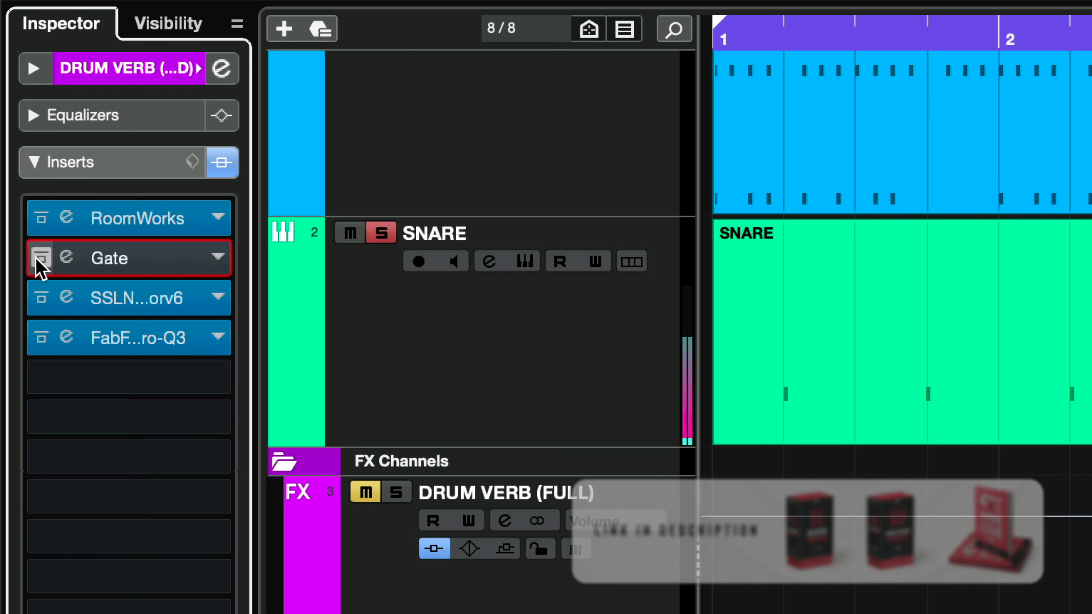
{"action": "left_click", "coordinate": [40, 257]}
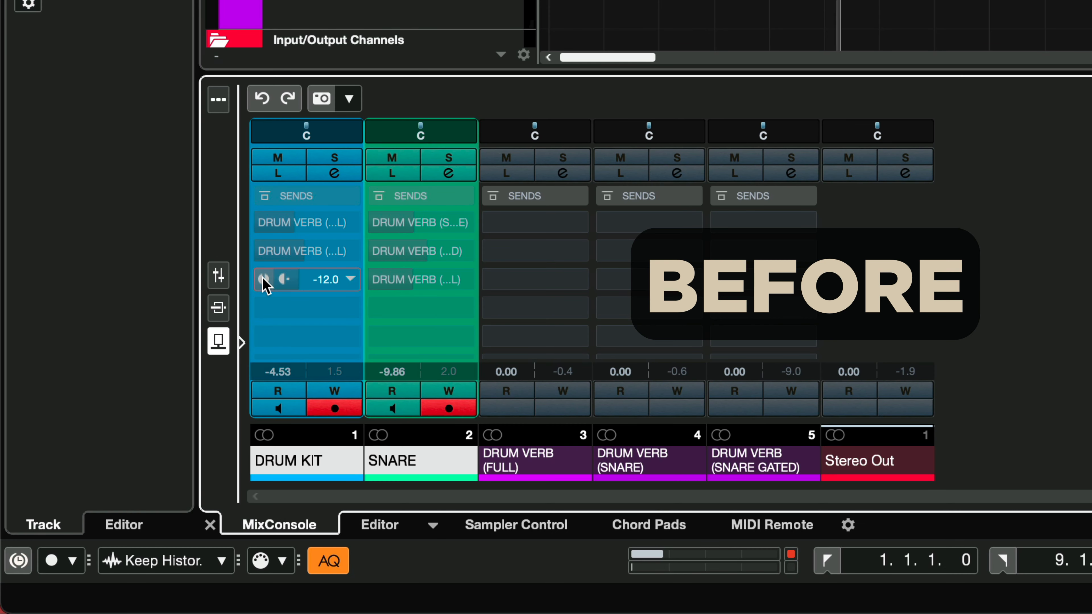
- Audition DRUM KIT and SNARE with only their DRUM VERB (FULL) sends switched on, and switch them off again
{"action": "left_click", "coordinate": [263, 280]}
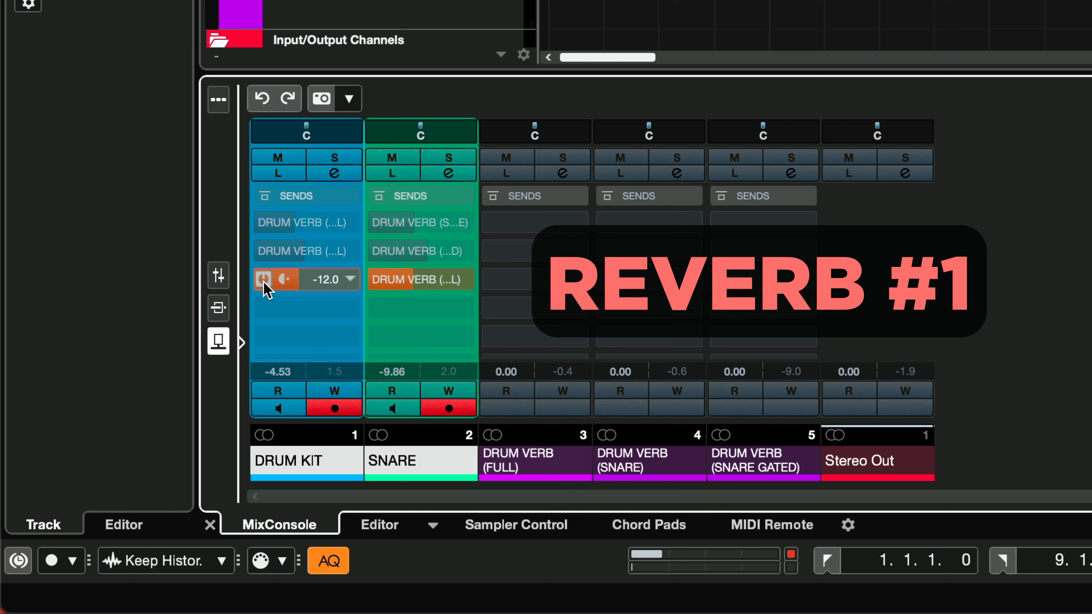
{"action": "left_click", "coordinate": [264, 280]}
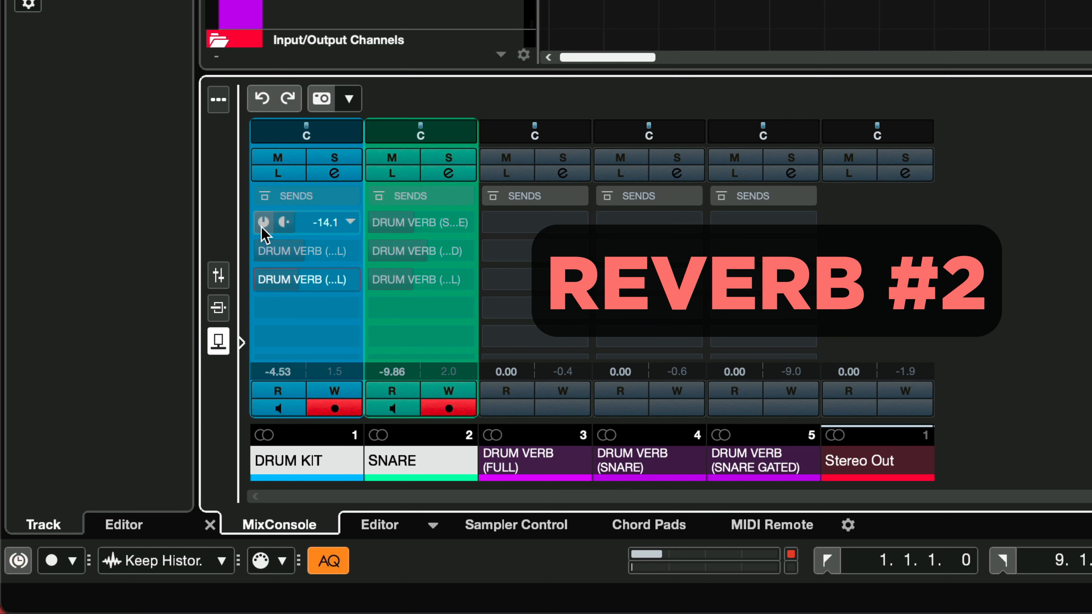